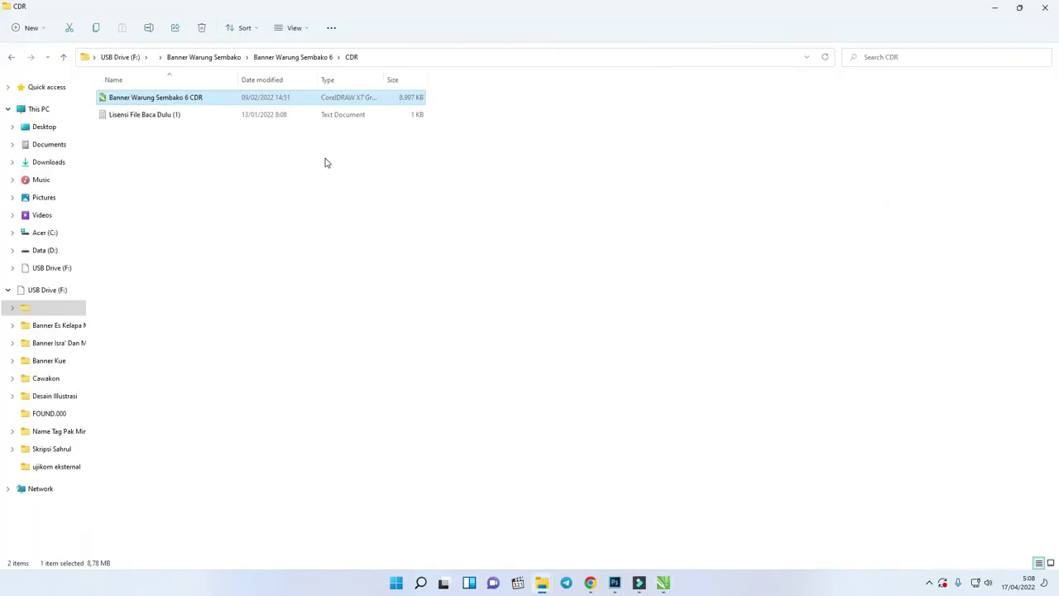
Open both Banner Warung 5_CDR-01 and Banner Warung 5_CDR-02 files together from the Banner Warung Sembako 6 PSD folder
click(305, 57)
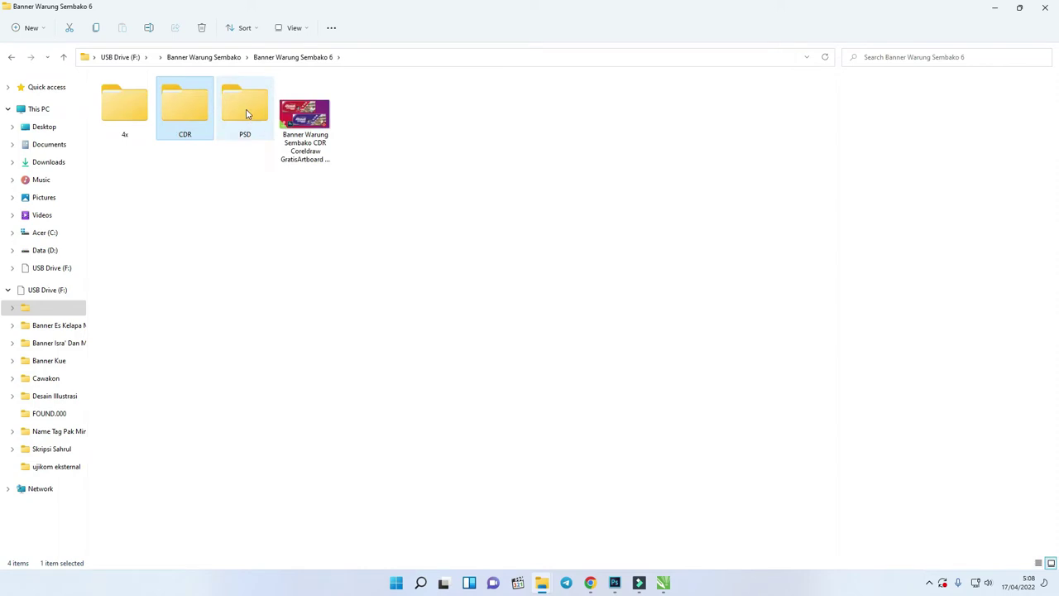
double_click(246, 109)
click(171, 114)
click(465, 103)
drag(465, 103, 141, 111)
right_click(141, 108)
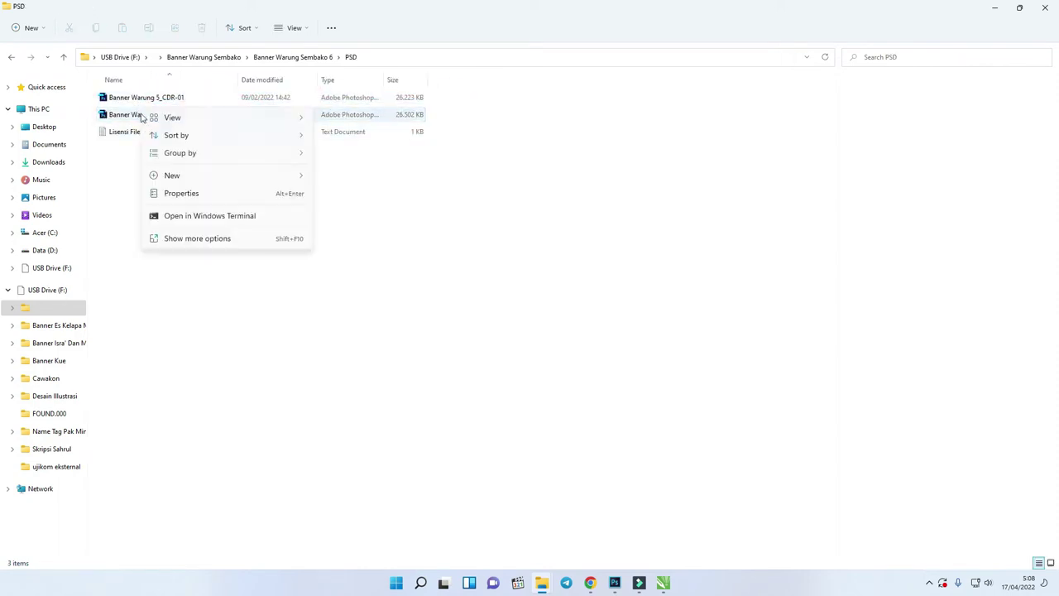
click(138, 103)
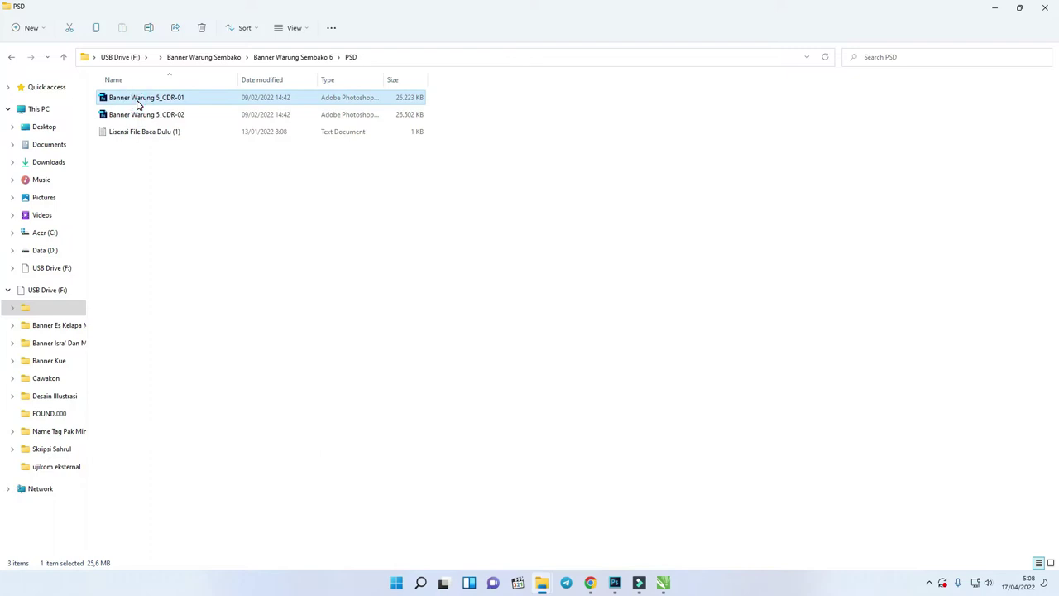
ctrl+click(145, 112)
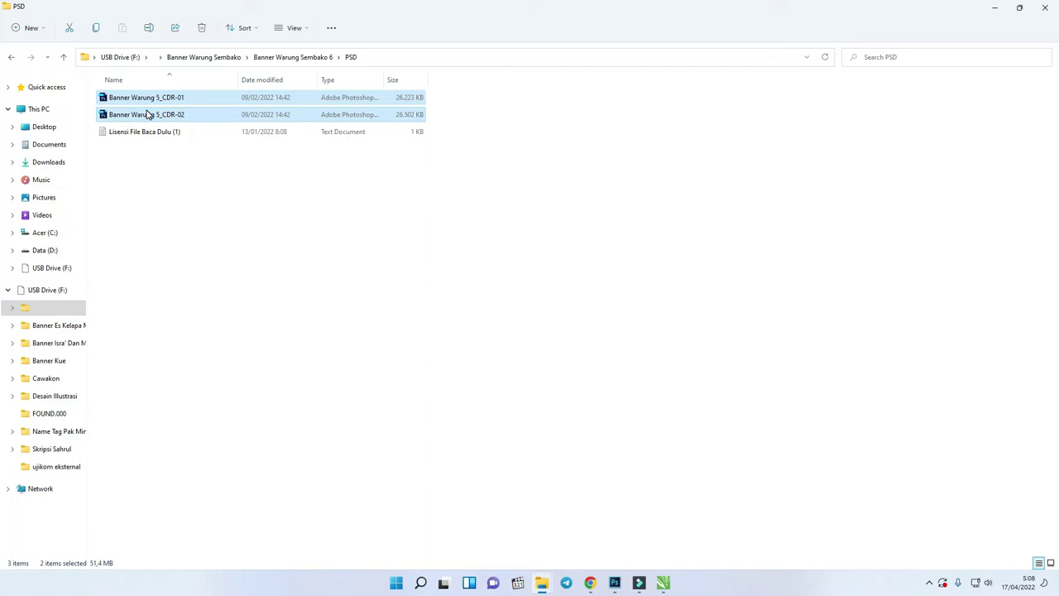
right_click(166, 121)
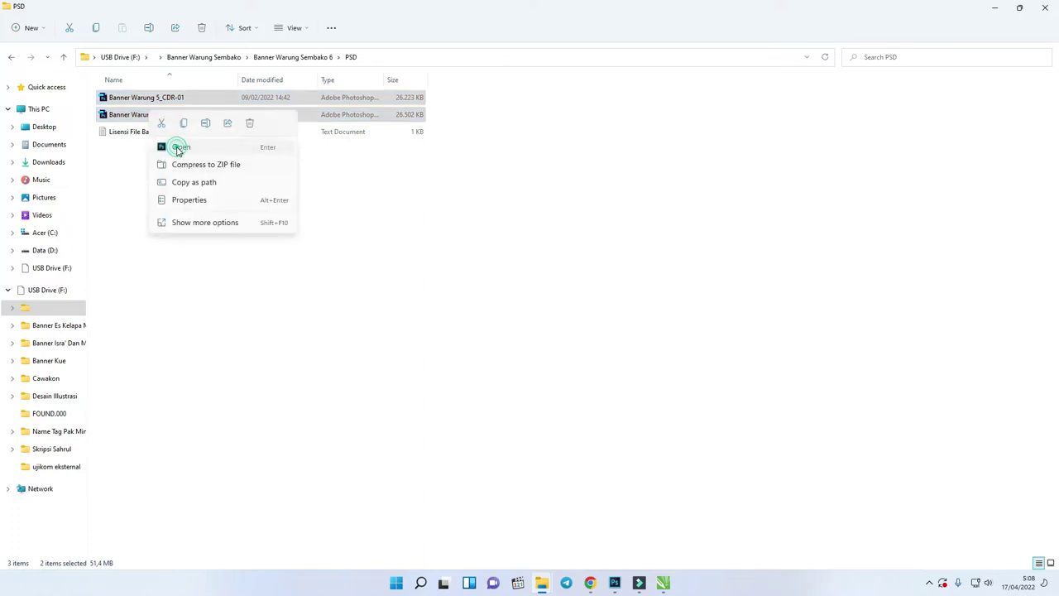
click(177, 146)
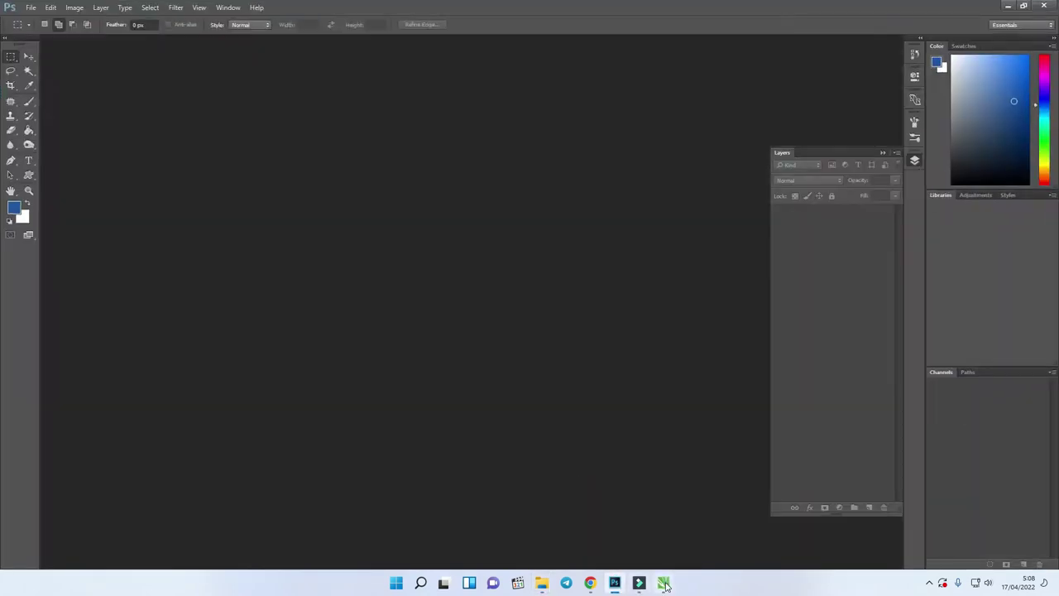
Switch to CorelDRAW and examine the separate bitmap and gradient shapes that make up the red banner
click(663, 583)
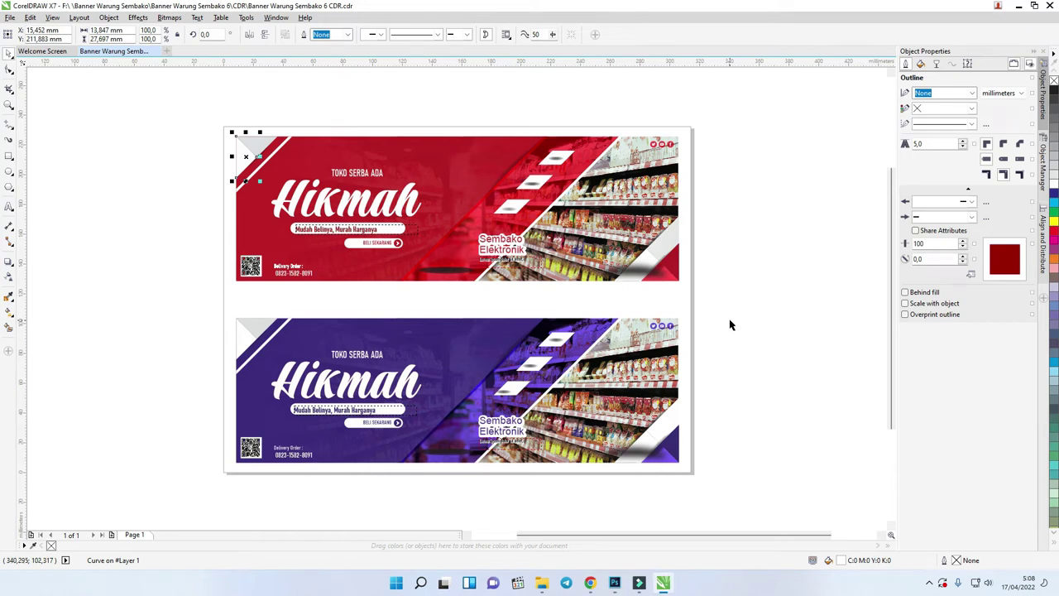
click(410, 111)
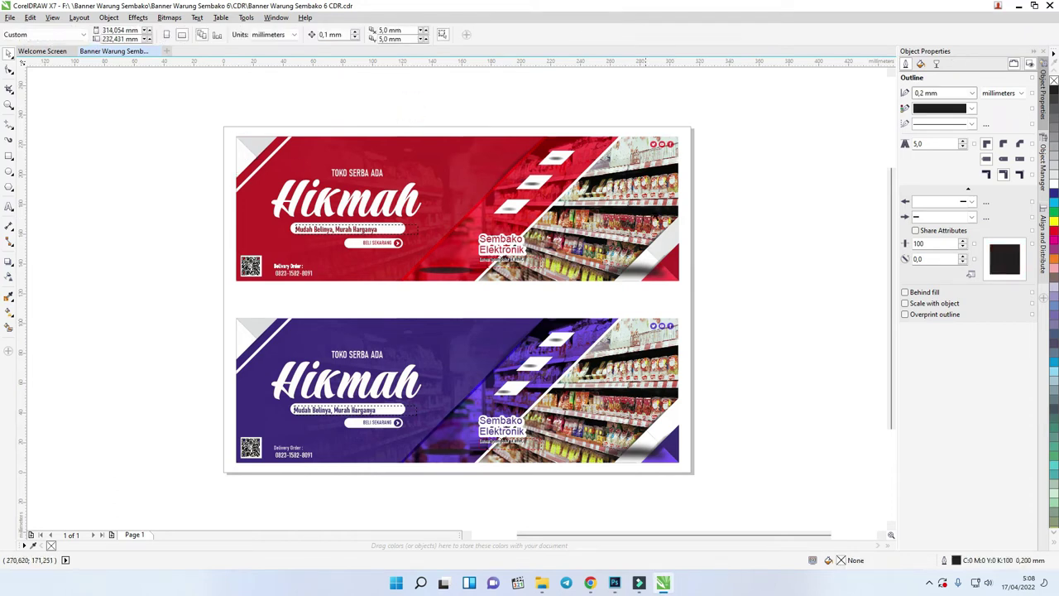
click(457, 168)
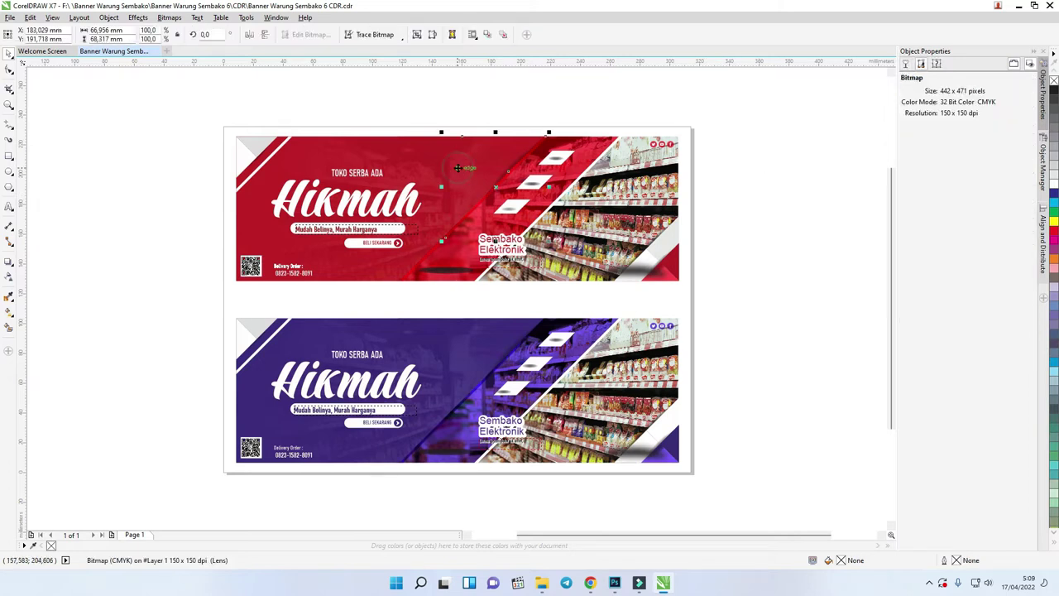
click(348, 148)
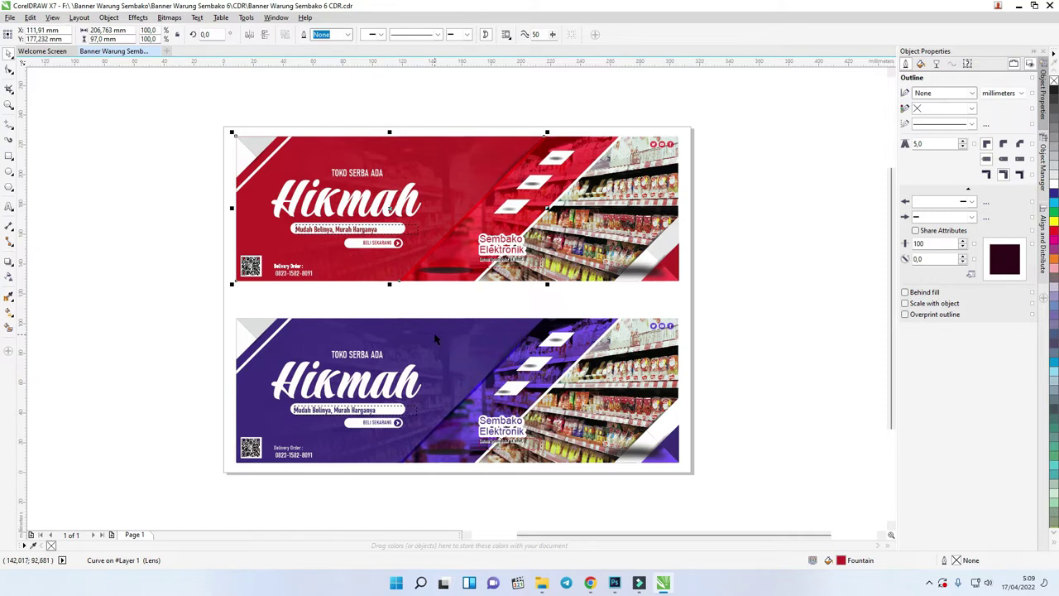
click(619, 190)
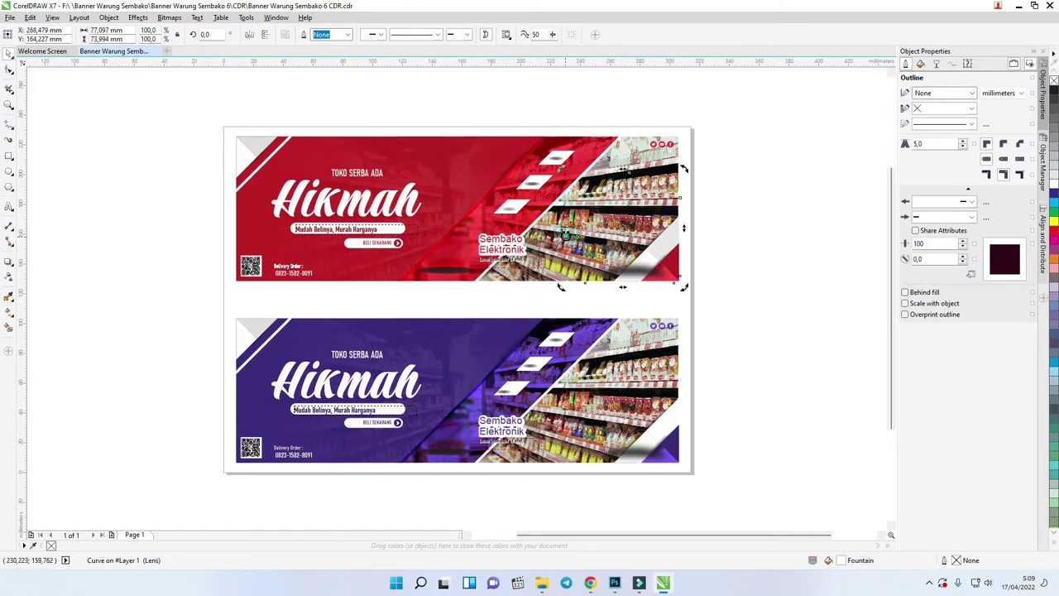
Try moving the store shelf photo out of the red banner, undo the move and deselect the photo
click(654, 152)
drag(654, 152, 807, 217)
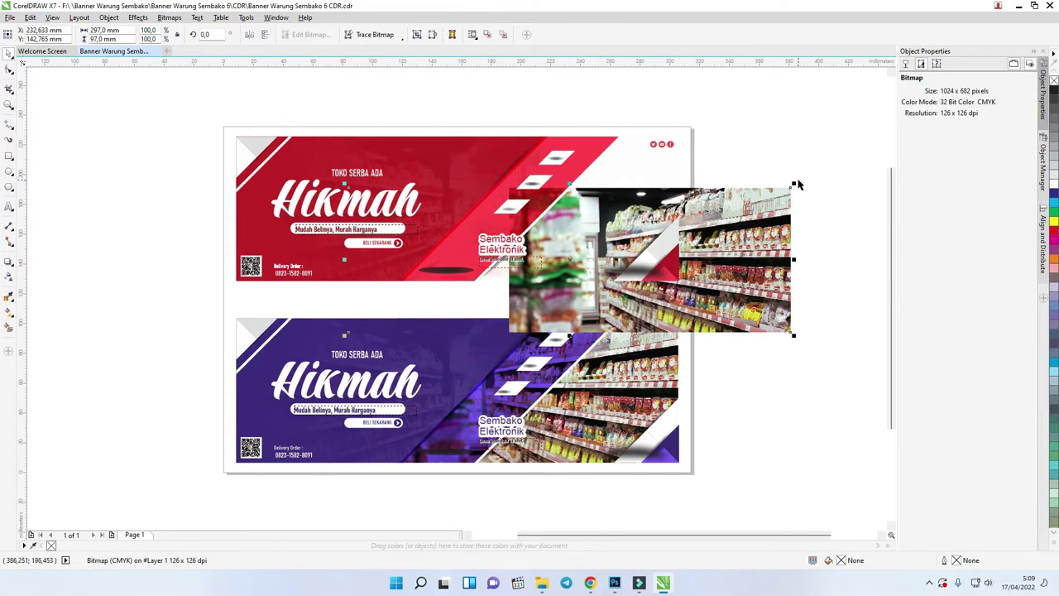
key(ctrl+z)
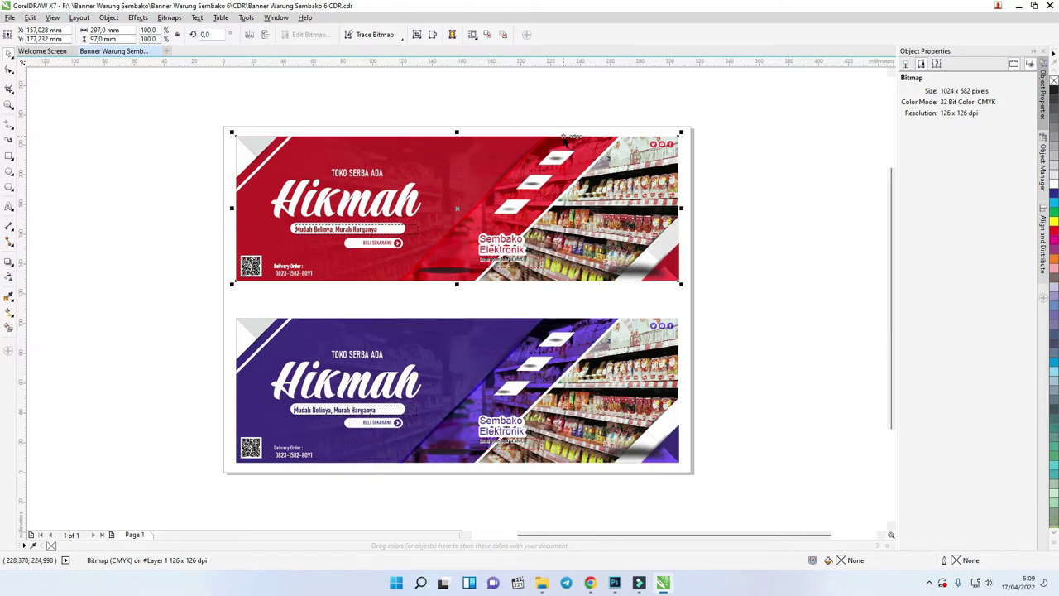
click(404, 88)
Switch to Photoshop, collapse the layer list and bring up Banner Warung 5_CDR-01.psd with the Move tool active
click(614, 582)
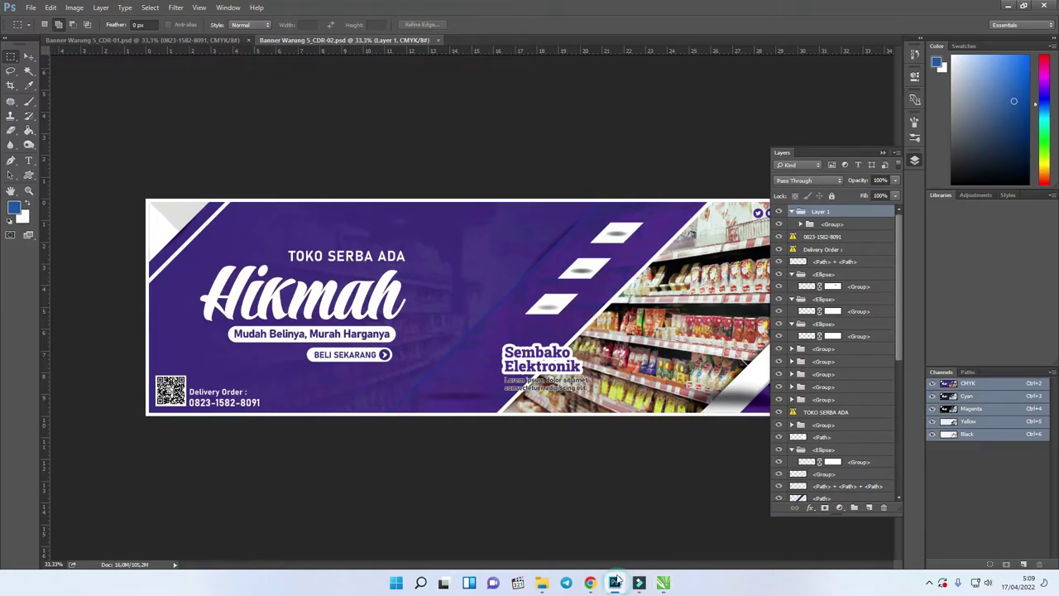
click(882, 152)
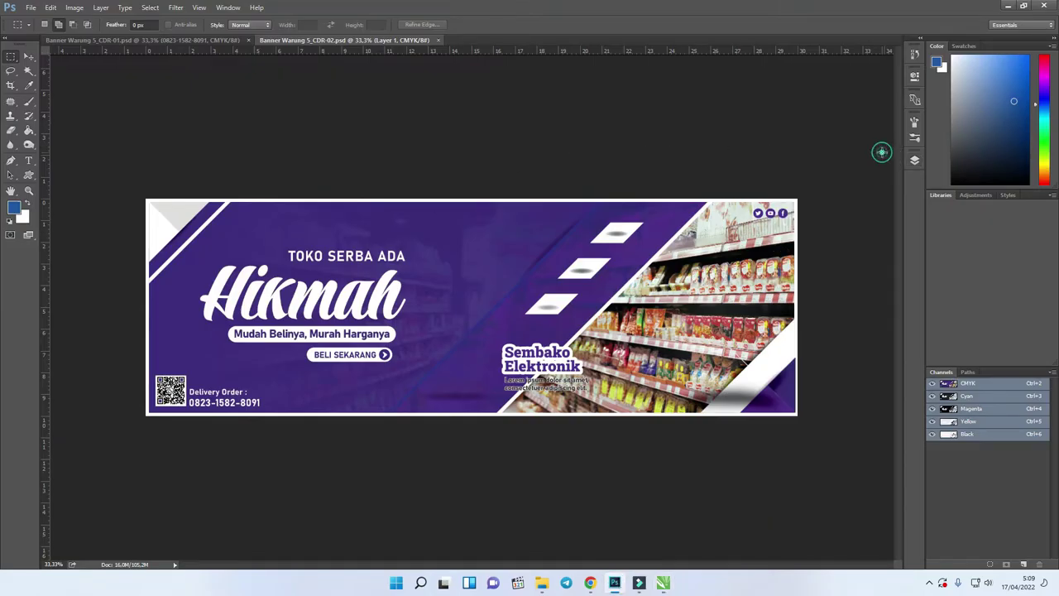
click(24, 56)
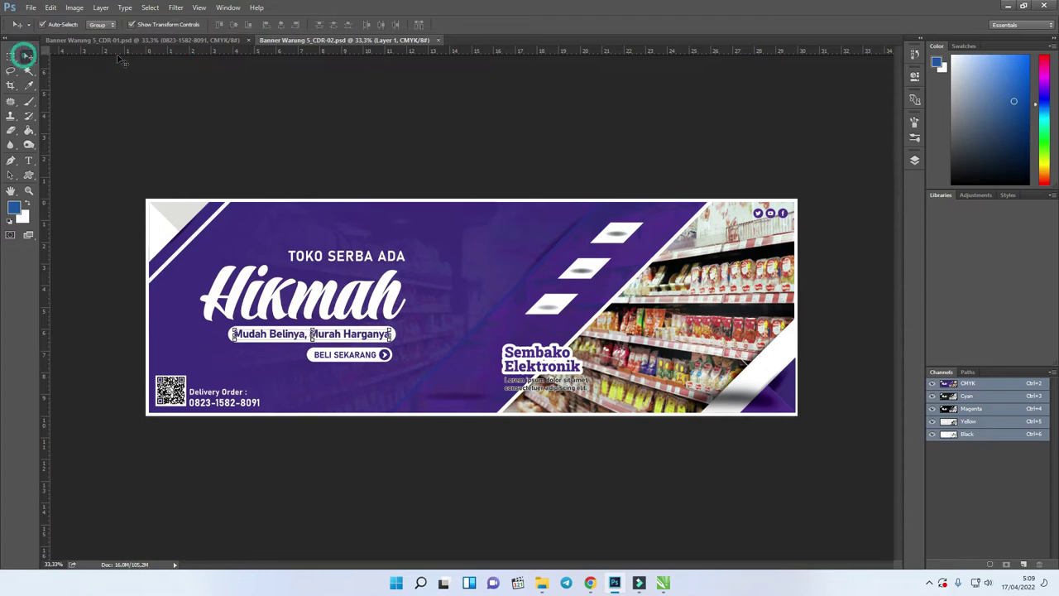
click(198, 41)
click(468, 167)
Check which font the Hikmah title text uses in the red banner
click(328, 303)
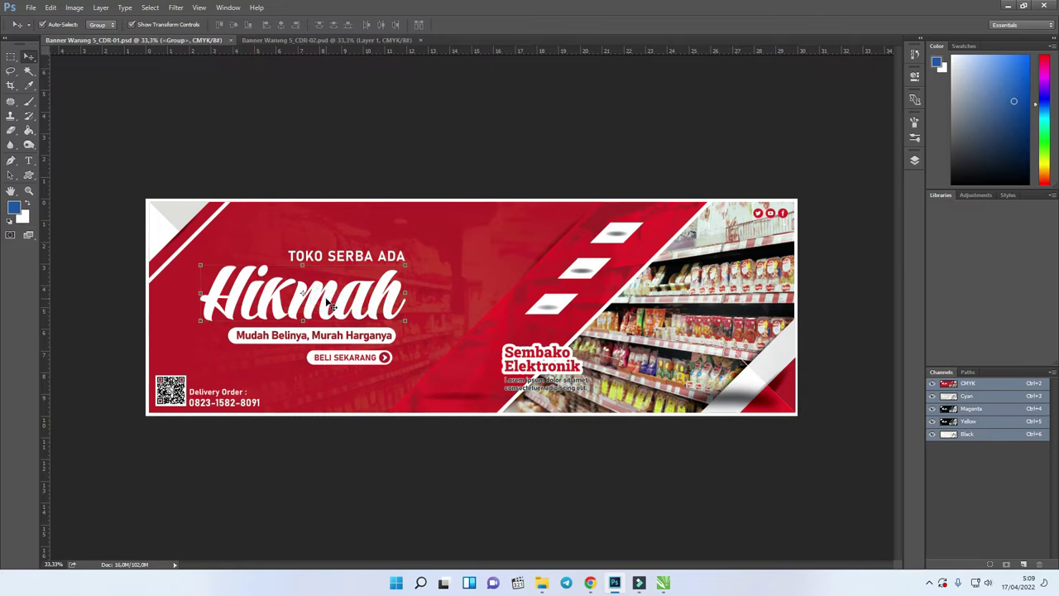
click(28, 160)
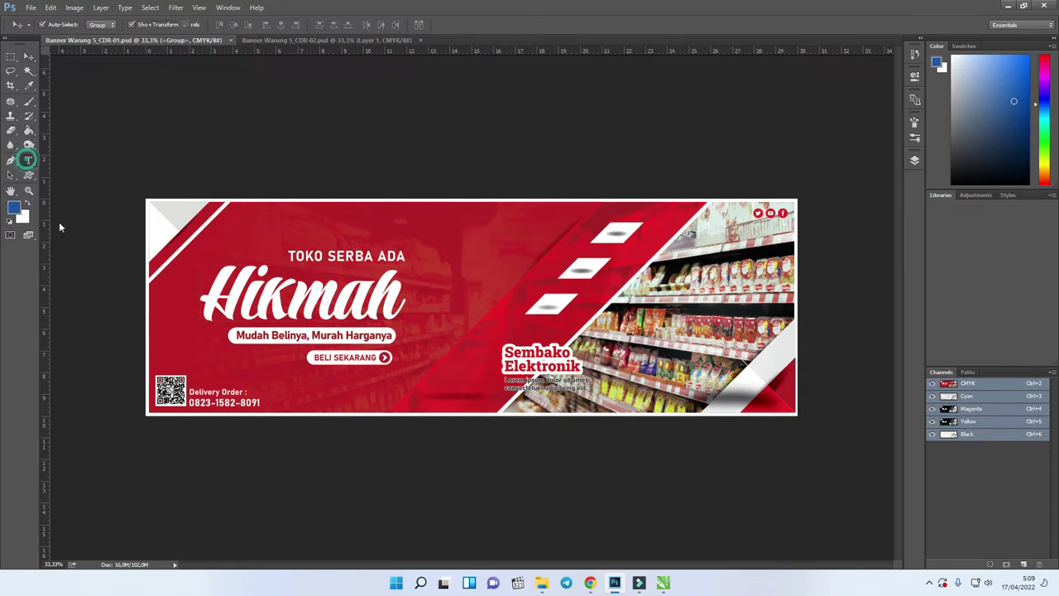
click(331, 298)
click(99, 25)
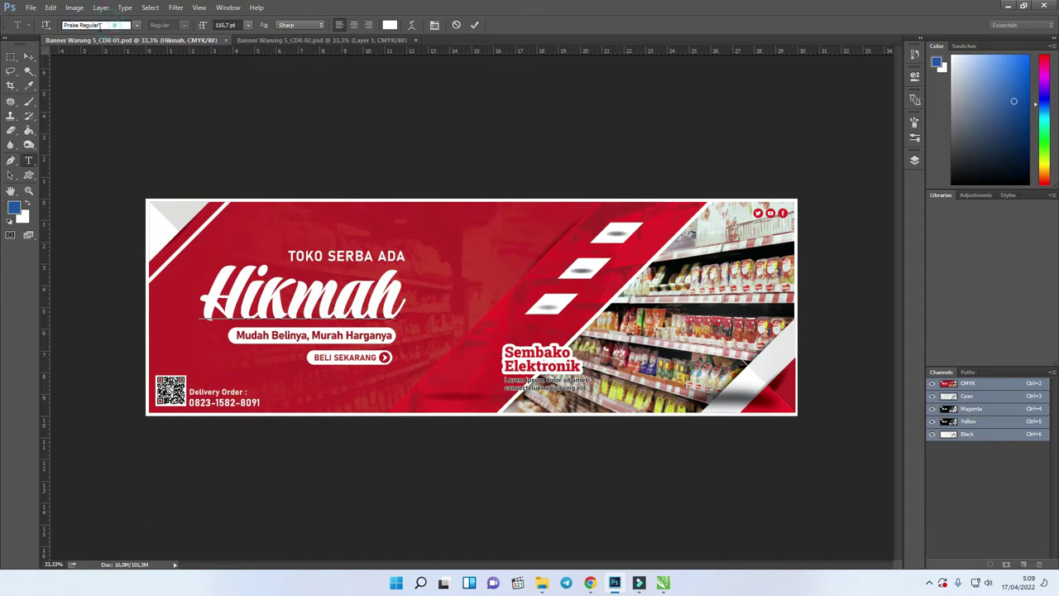
click(28, 57)
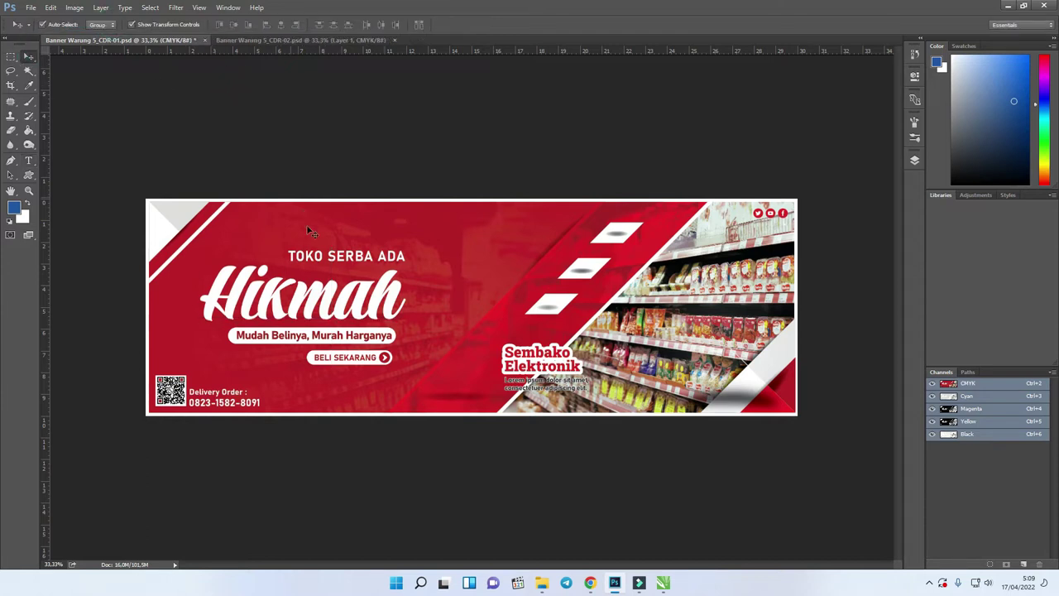
Try to edit the TOKO SERBA ADA and Mudah Belinya, Murah Harganya texts, declining the font substitution for both
click(329, 258)
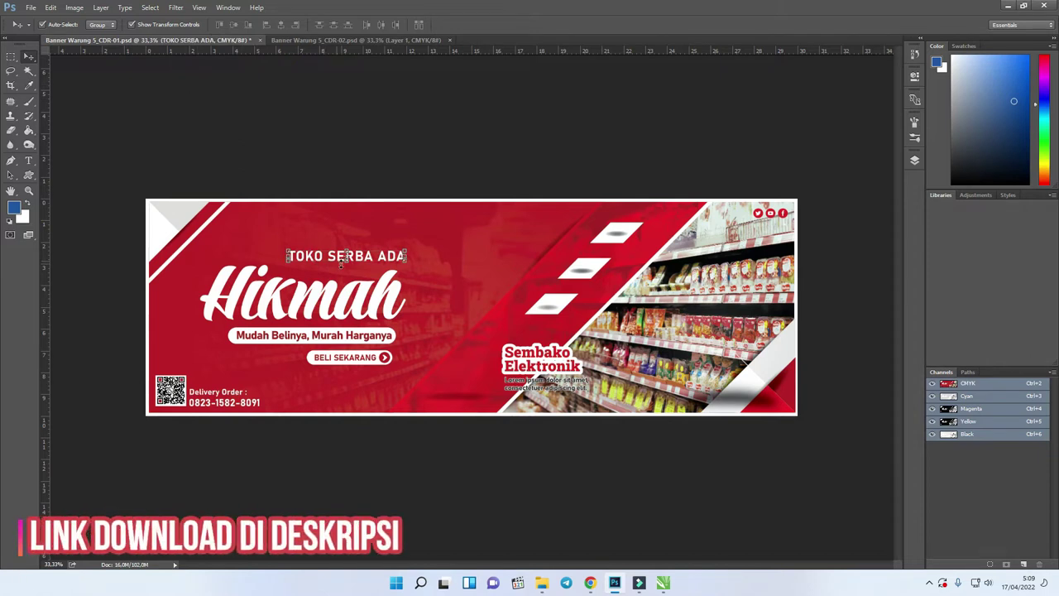
double_click(355, 260)
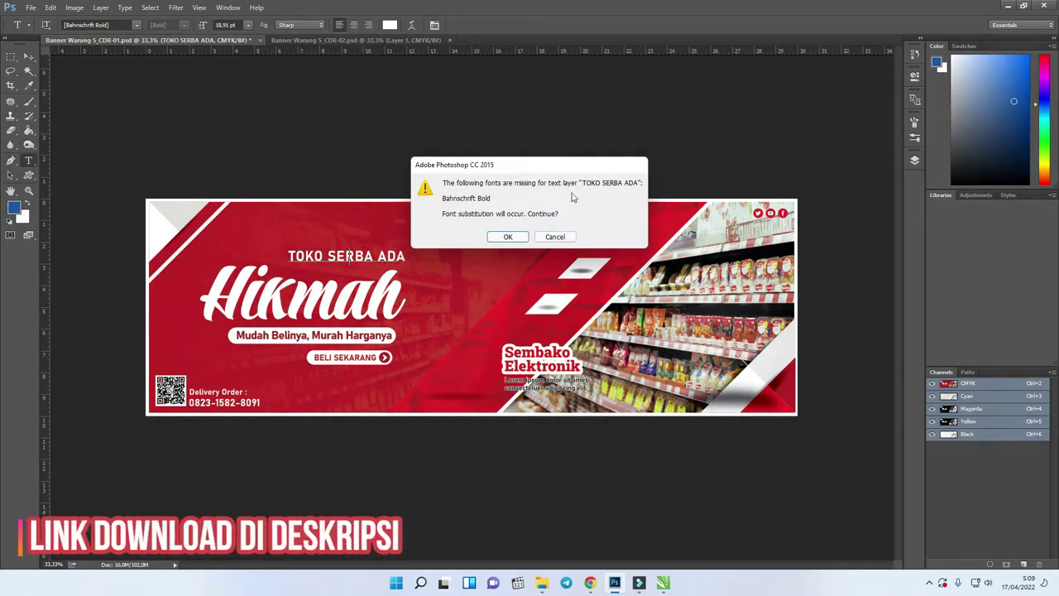
click(539, 235)
click(376, 341)
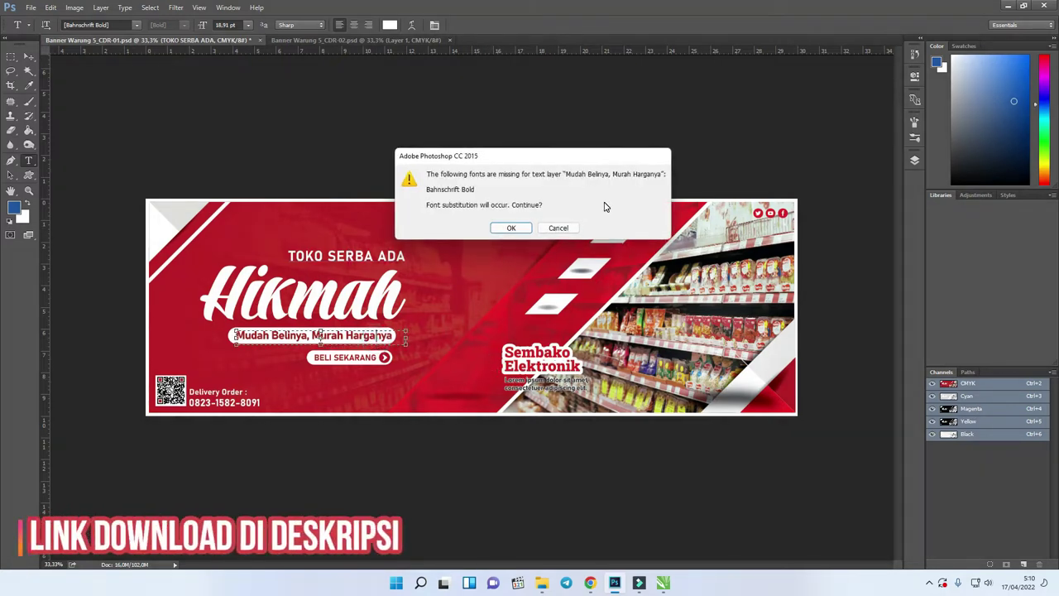
click(556, 228)
click(27, 57)
click(347, 63)
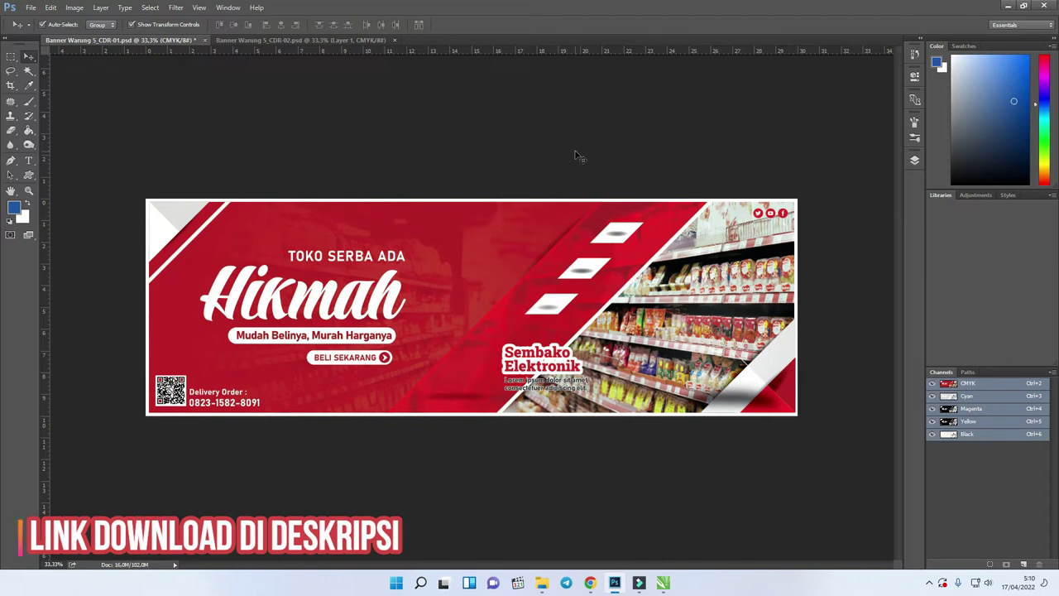
Add a Hue/Saturation adjustment layer directly above the <Group> layer that lies below the <Ellipse> group near the stack's middle
click(914, 160)
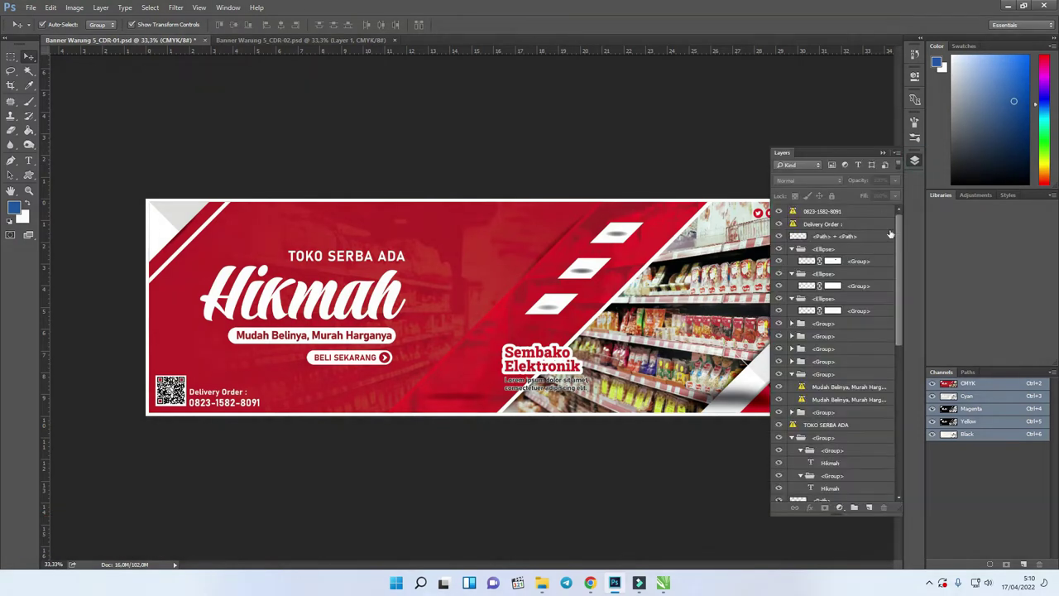
drag(898, 243, 890, 311)
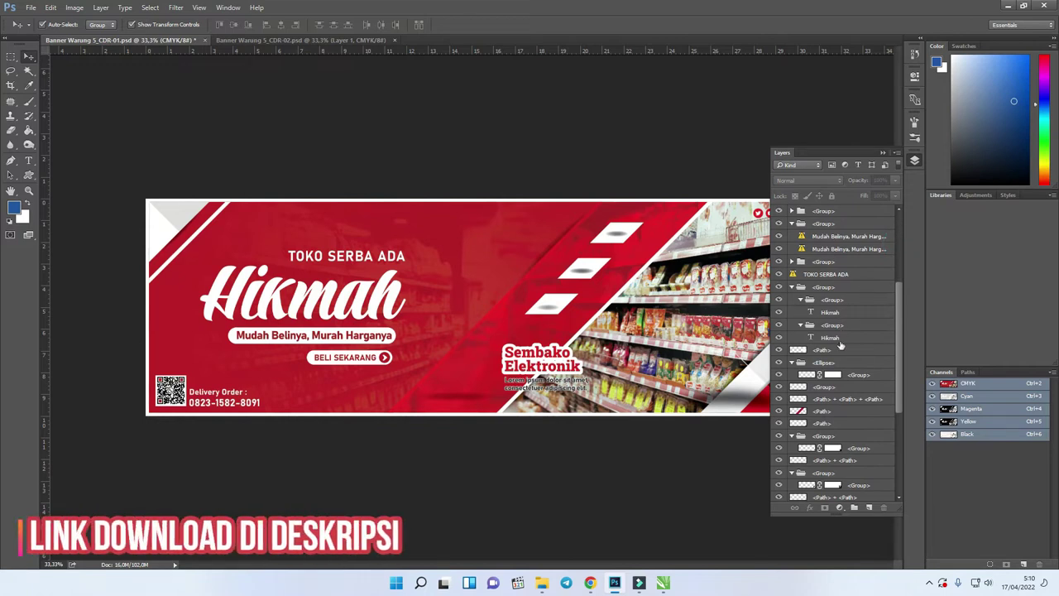
drag(901, 322, 899, 377)
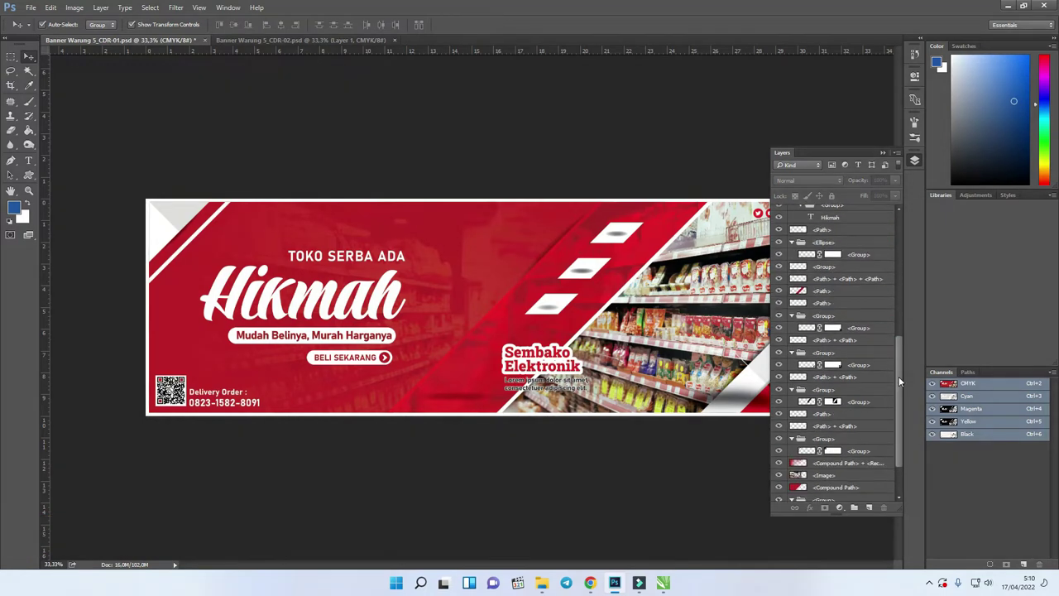
click(841, 510)
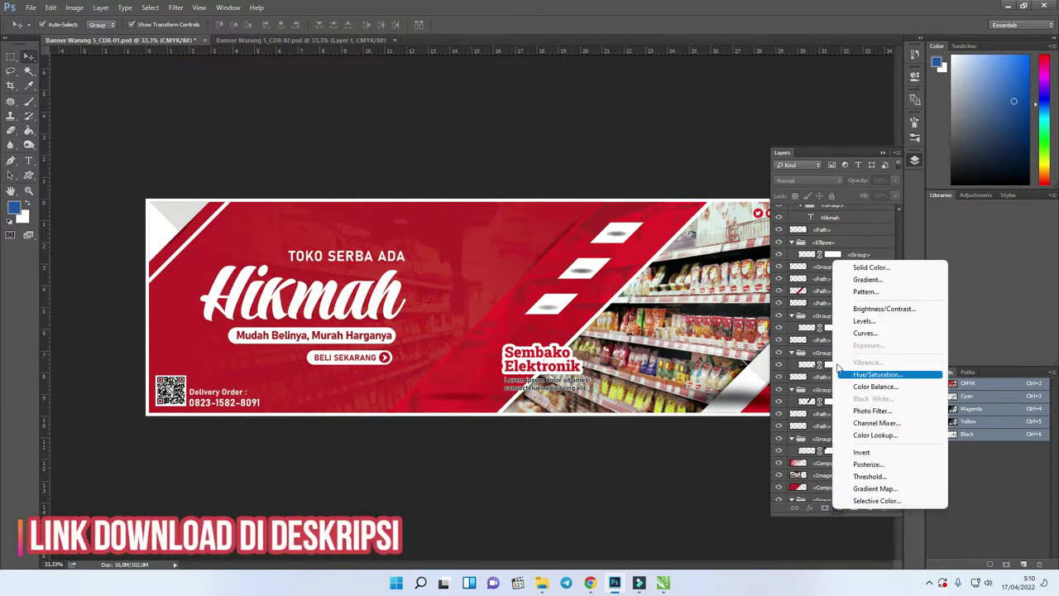
click(856, 239)
click(848, 242)
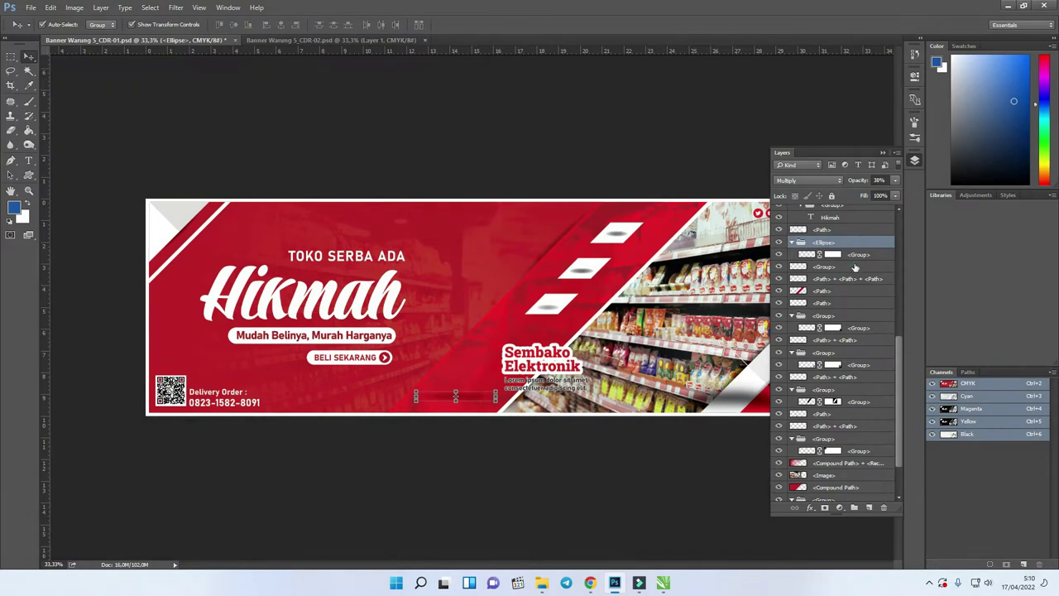
click(854, 266)
click(841, 508)
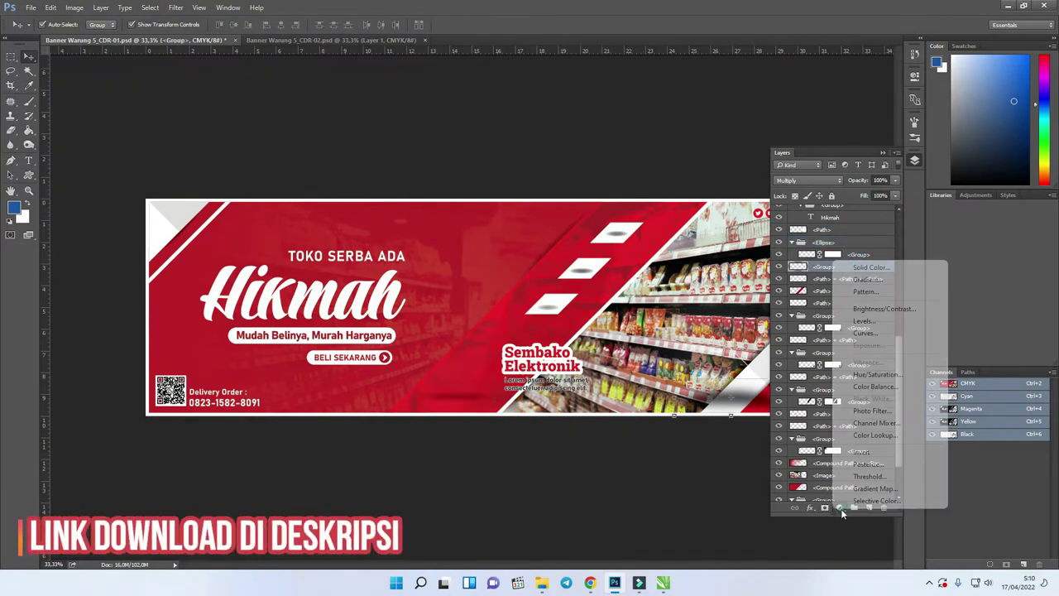
click(890, 377)
Set the adjustment layer's Hue to +15 to turn the red banner orange, and return to the layer list
mouse_move(820, 143)
mouse_down()
mouse_move(848, 144)
mouse_move(808, 151)
mouse_move(849, 154)
mouse_move(822, 155)
mouse_move(832, 154)
mouse_up()
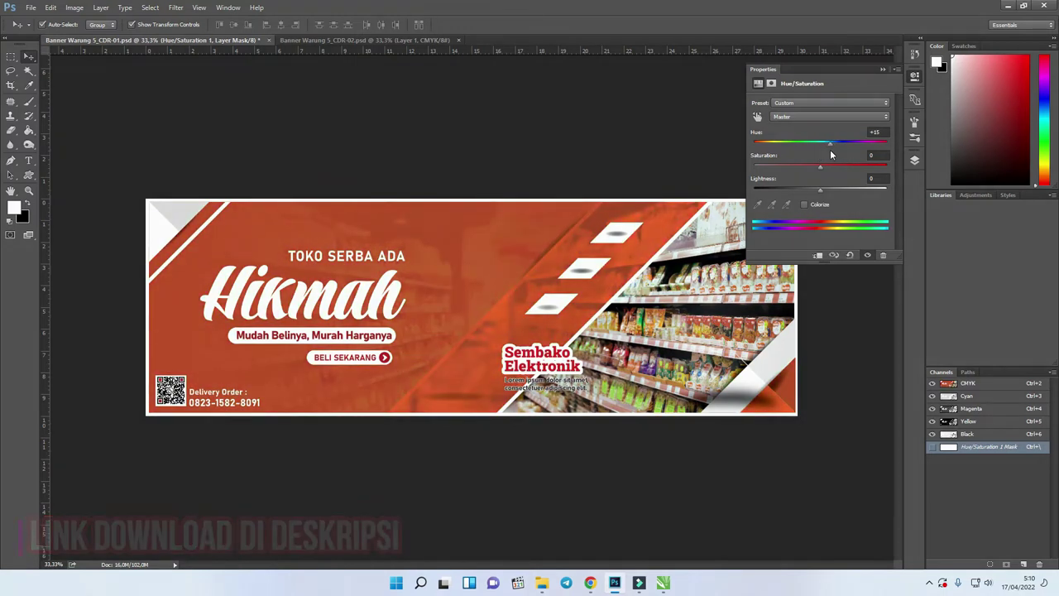
click(883, 70)
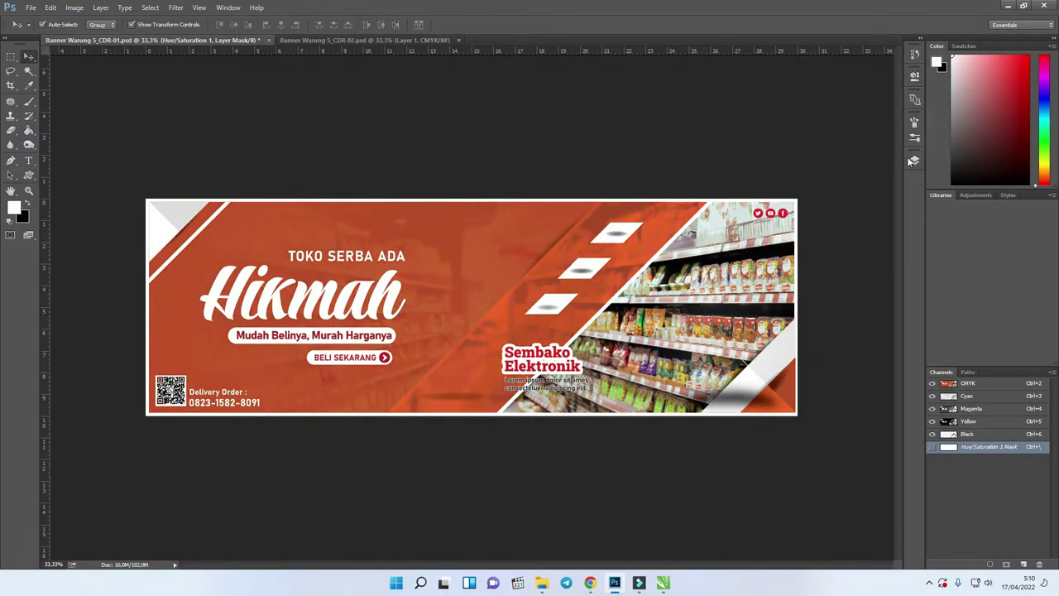
click(915, 160)
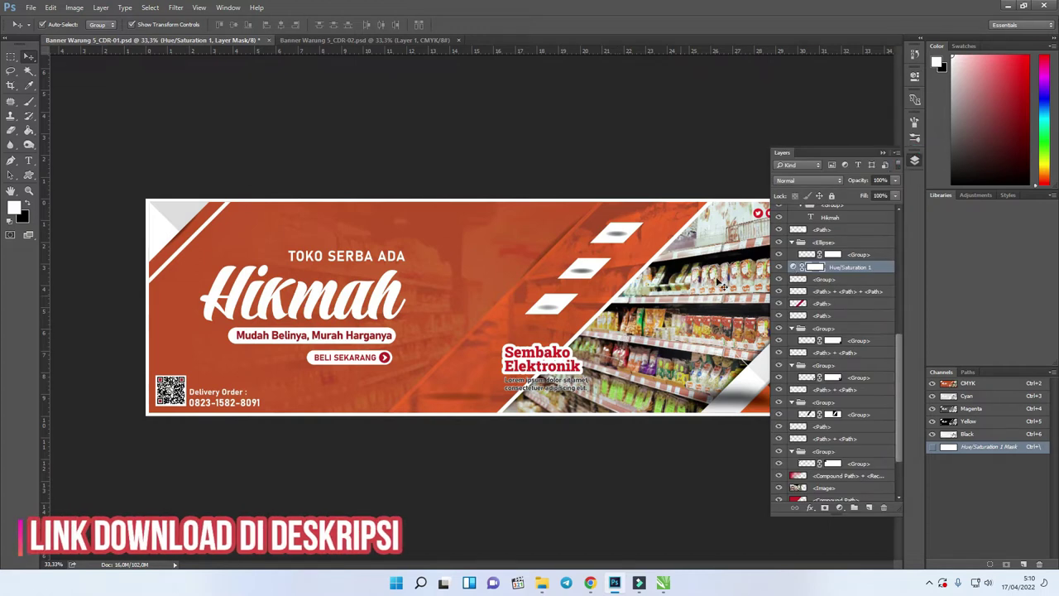
Reopen the Hue/Saturation 1 adjustment and raise its Saturation slightly
double_click(792, 266)
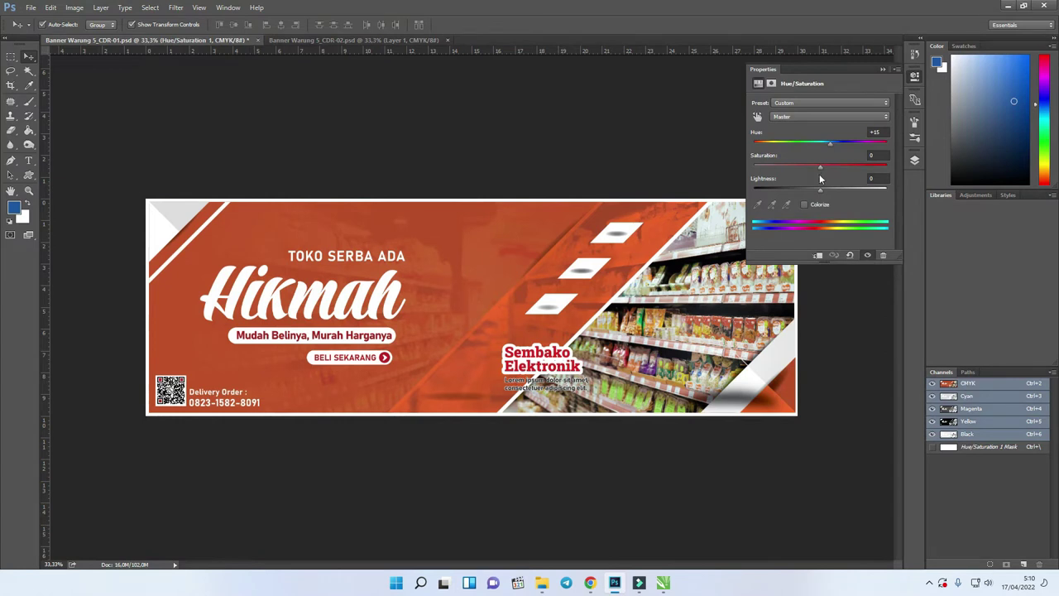
mouse_move(832, 165)
mouse_down()
mouse_move(785, 168)
mouse_move(836, 164)
mouse_up()
click(882, 70)
click(915, 160)
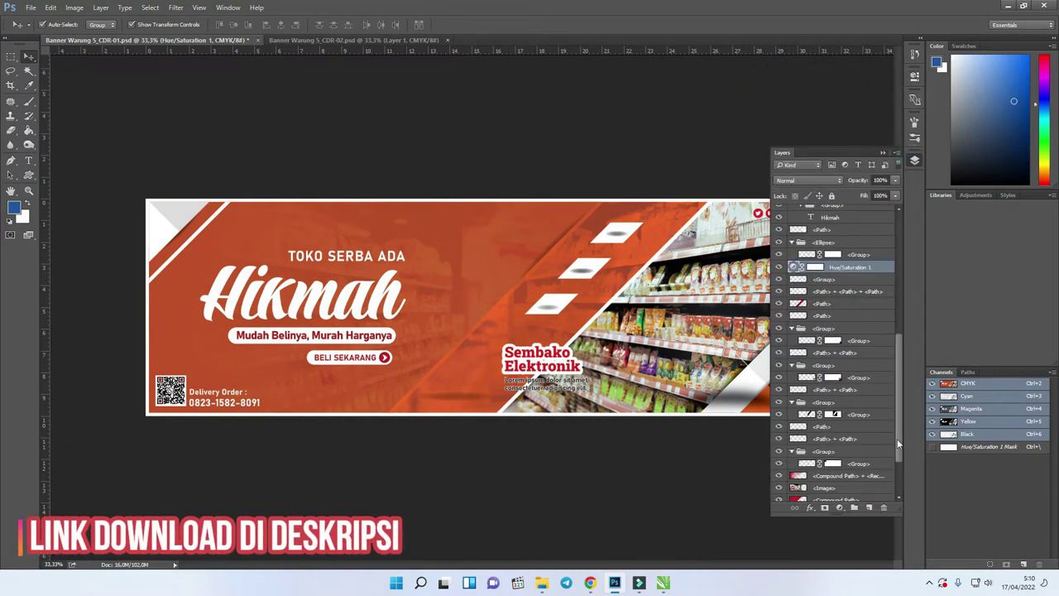
Move the Hue/Saturation 1 layer directly above the <Compound Path> layer beneath <Image>, keep it visible, and clip it to that layer
scroll(897, 430, down, 3)
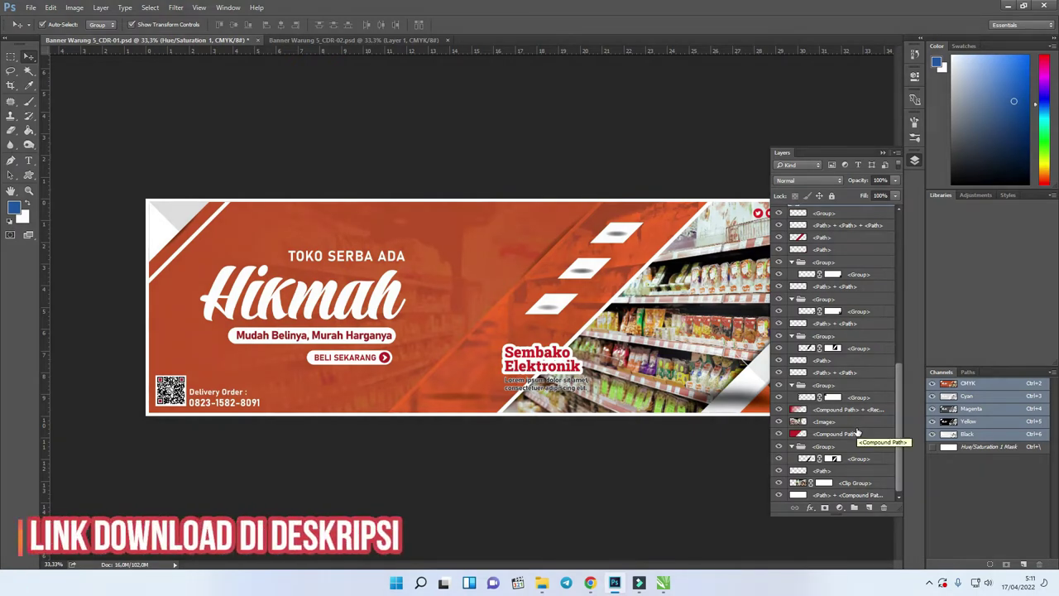
scroll(858, 432, up, 1)
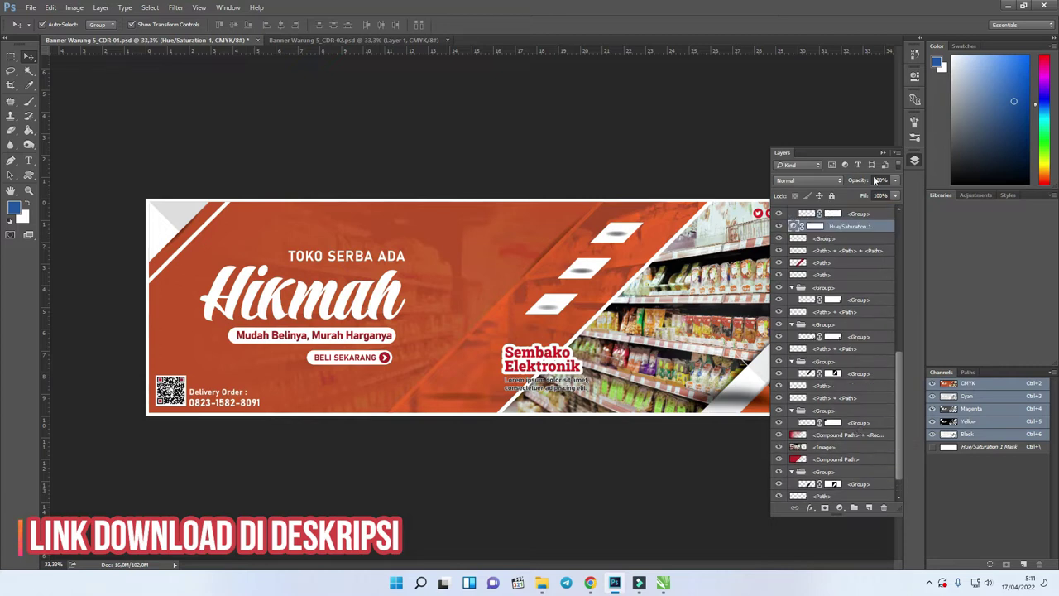
click(778, 226)
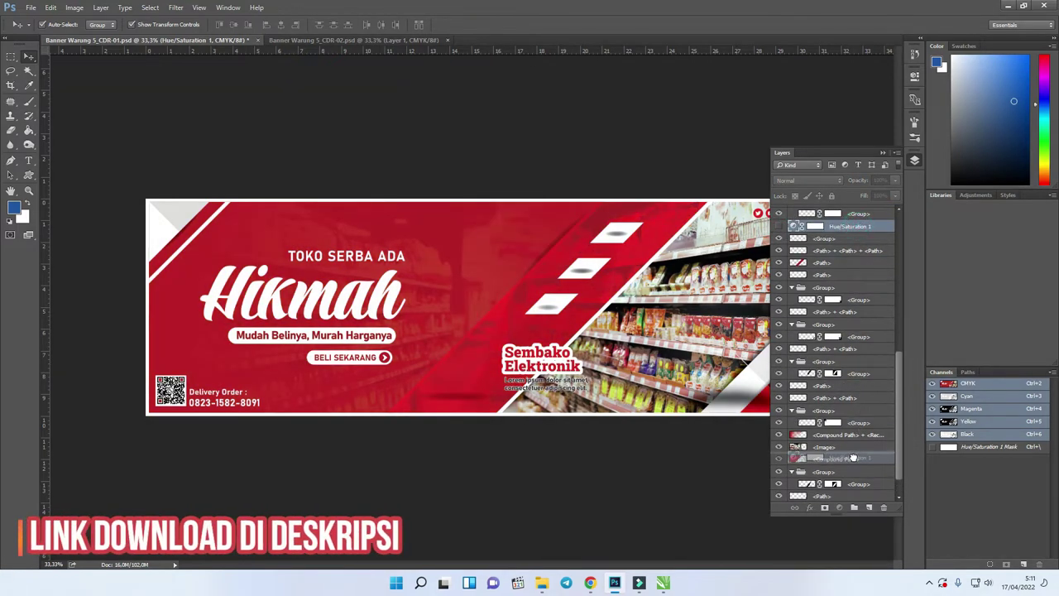
drag(854, 457, 853, 454)
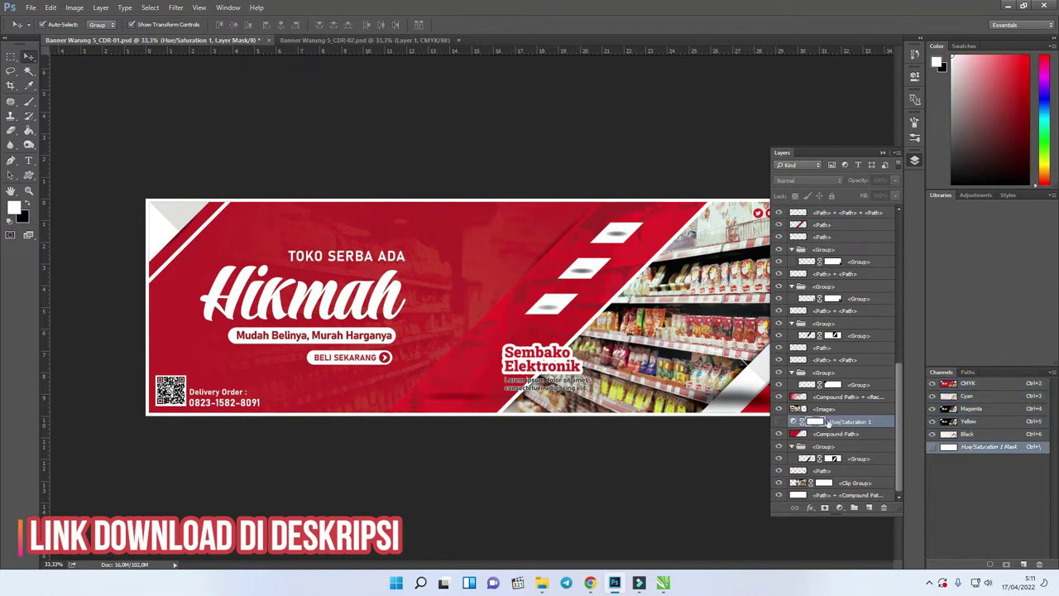
click(779, 422)
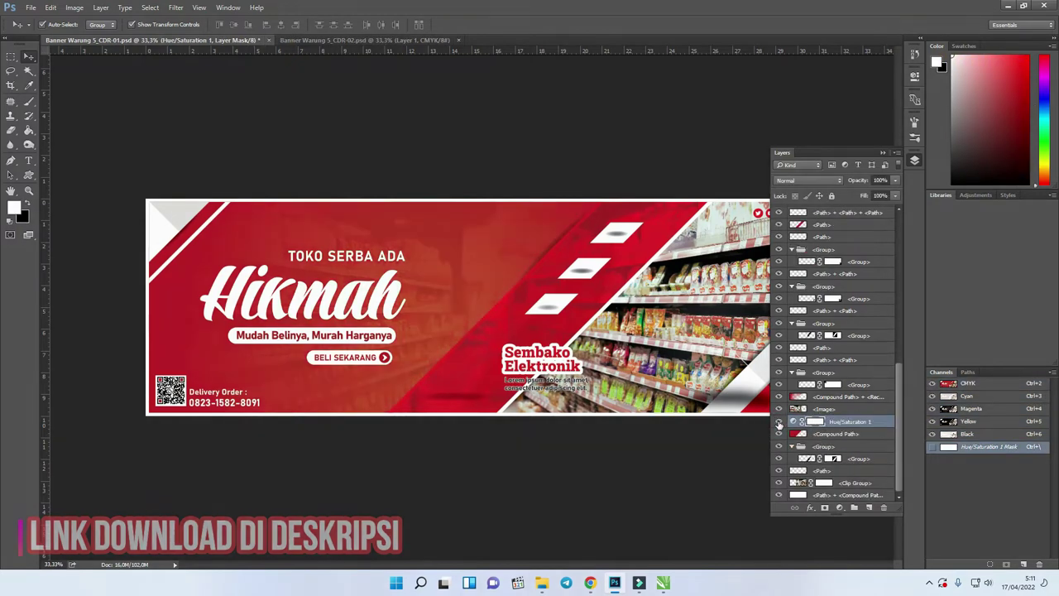
right_click(858, 422)
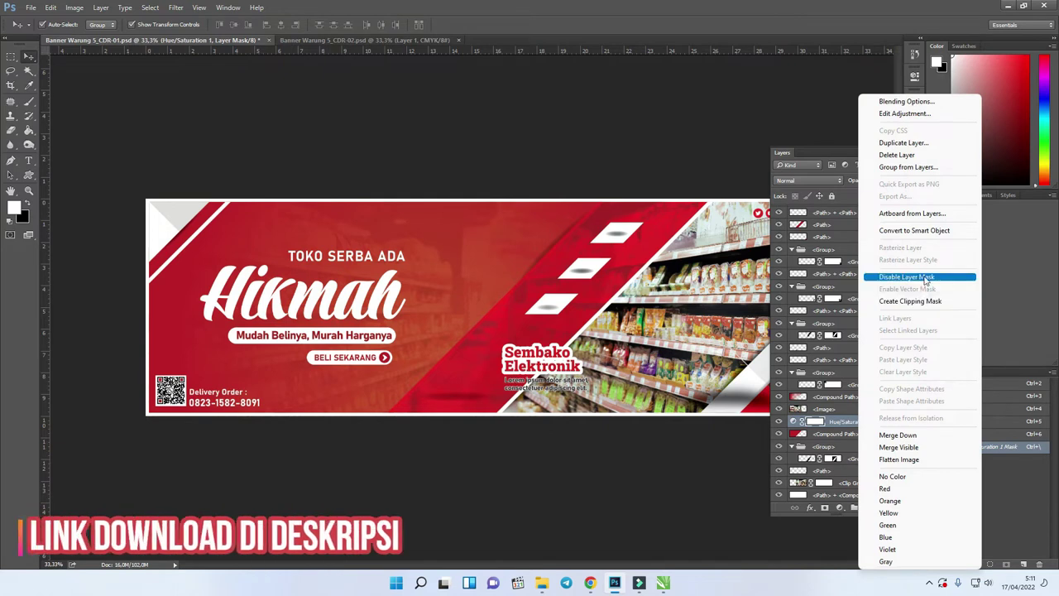
click(929, 301)
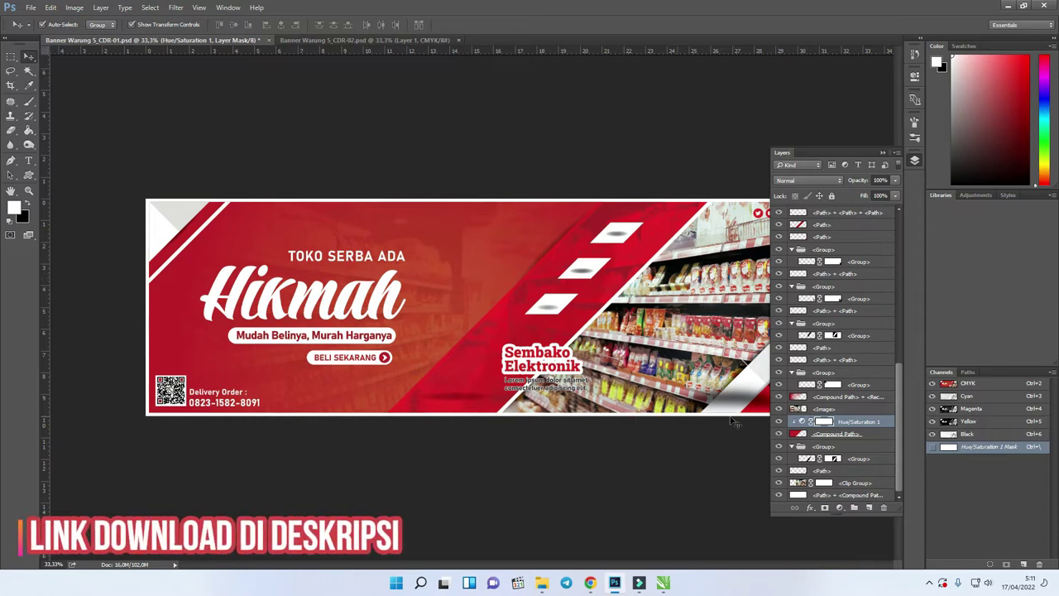
Set the clipped Hue/Saturation 1 adjustment's Hue to -7, then collapse the layer list
double_click(803, 423)
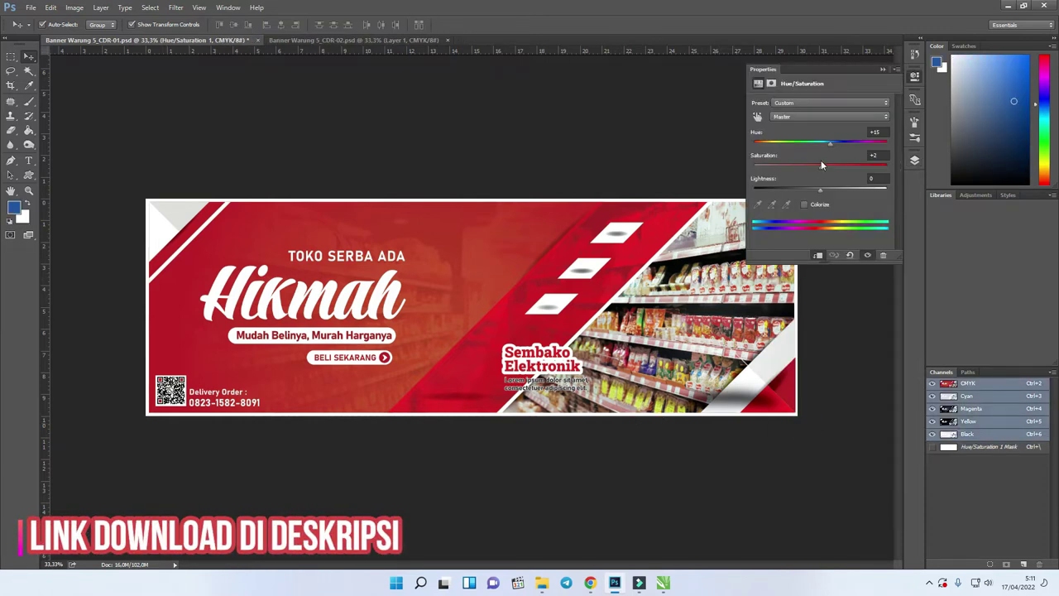
mouse_move(832, 148)
mouse_down()
mouse_move(787, 151)
mouse_move(848, 149)
mouse_move(799, 158)
mouse_move(816, 156)
mouse_up()
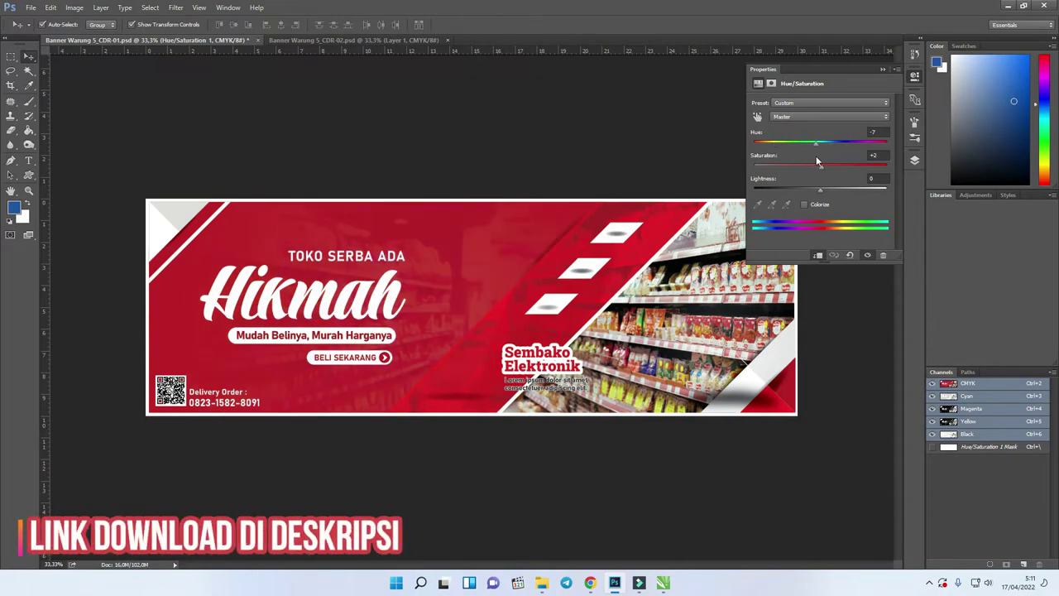
click(914, 161)
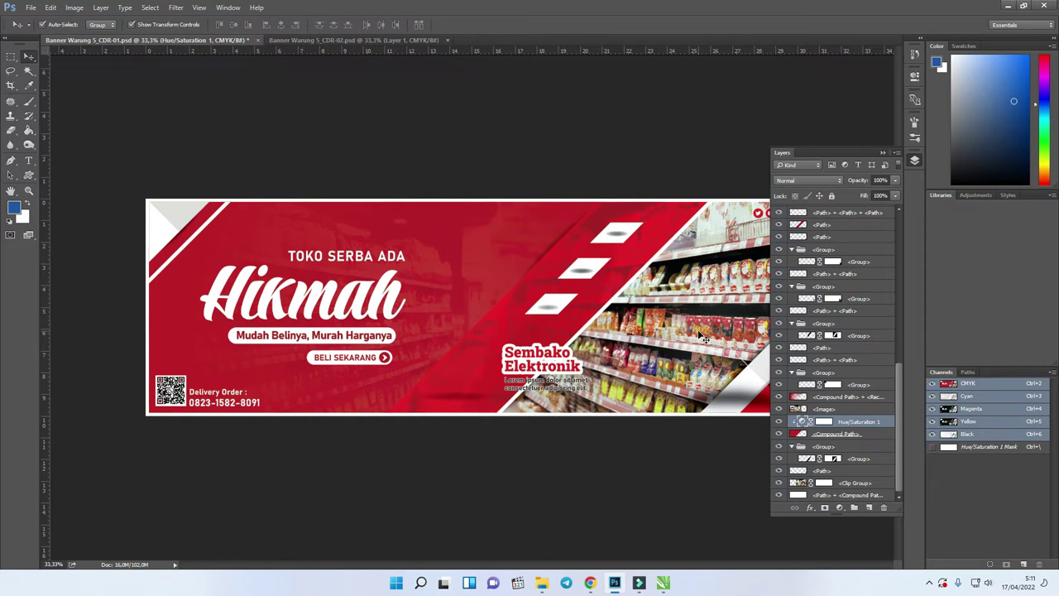
click(887, 154)
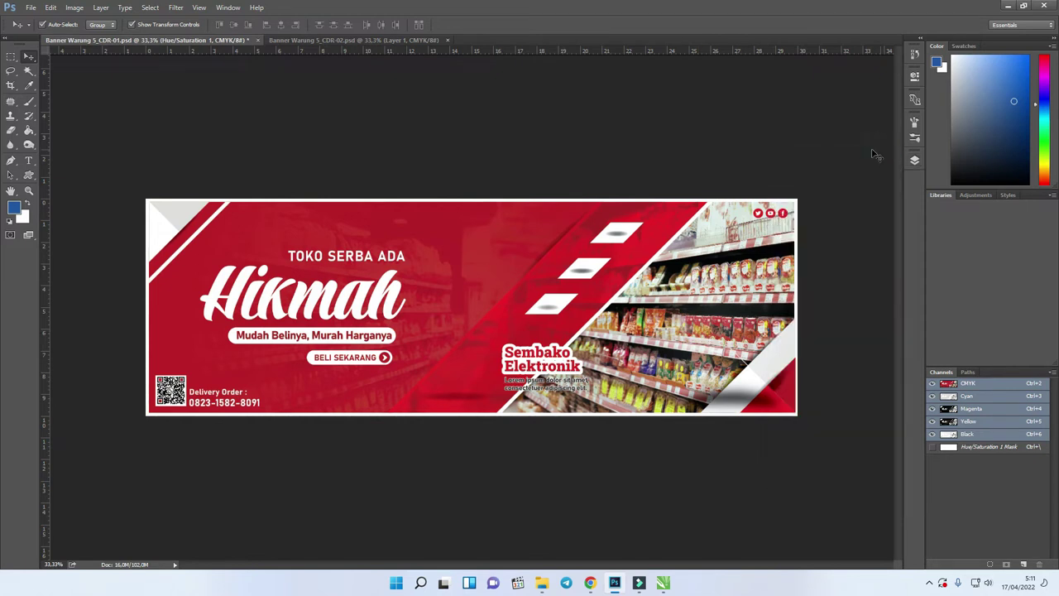
Switch to the PSD window in File Explorer and open the png folder inside Banner Warung Sembako
mouse_move(541, 582)
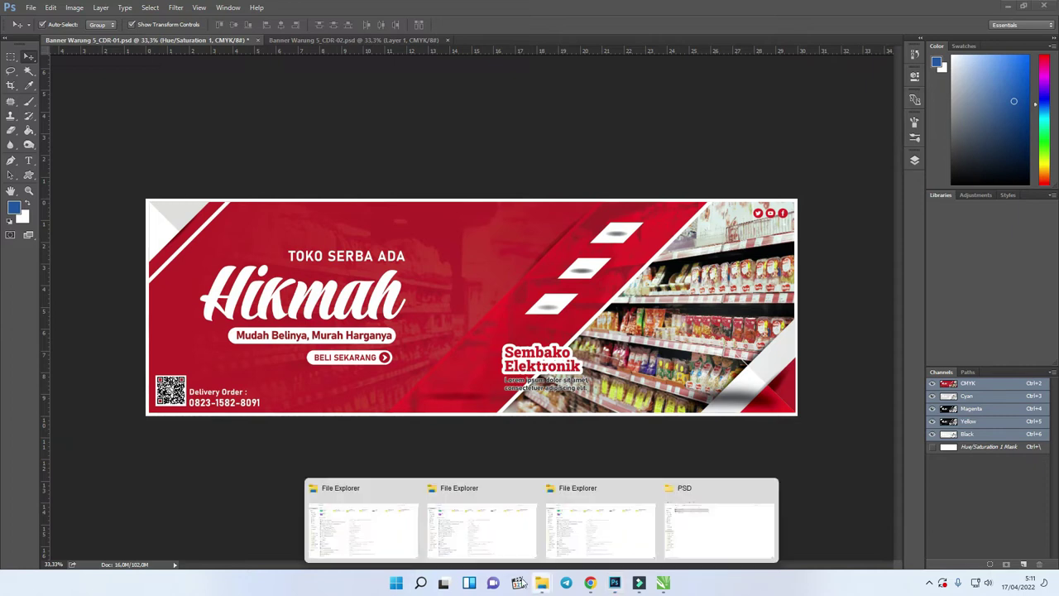
click(725, 527)
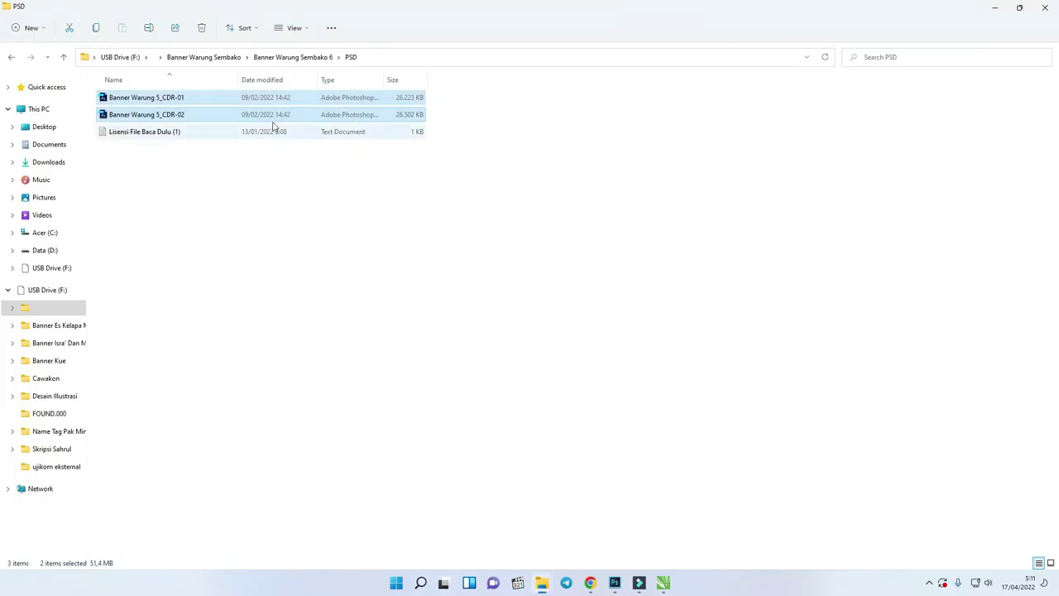
click(235, 56)
double_click(130, 237)
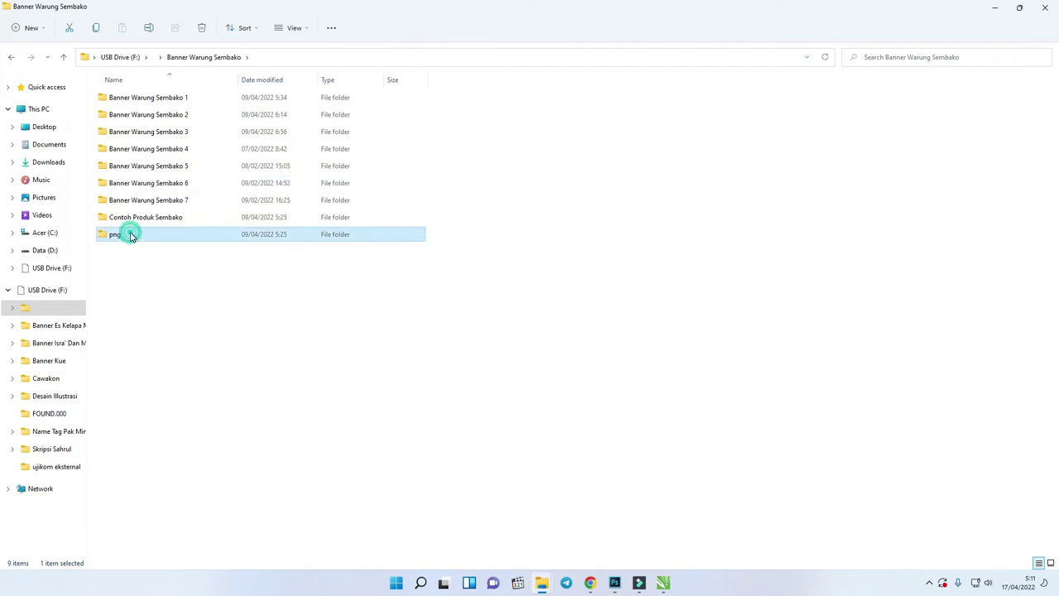
Place all six product images from the png folder into the Photoshop banner document at their default size and position
drag(535, 184, 91, 76)
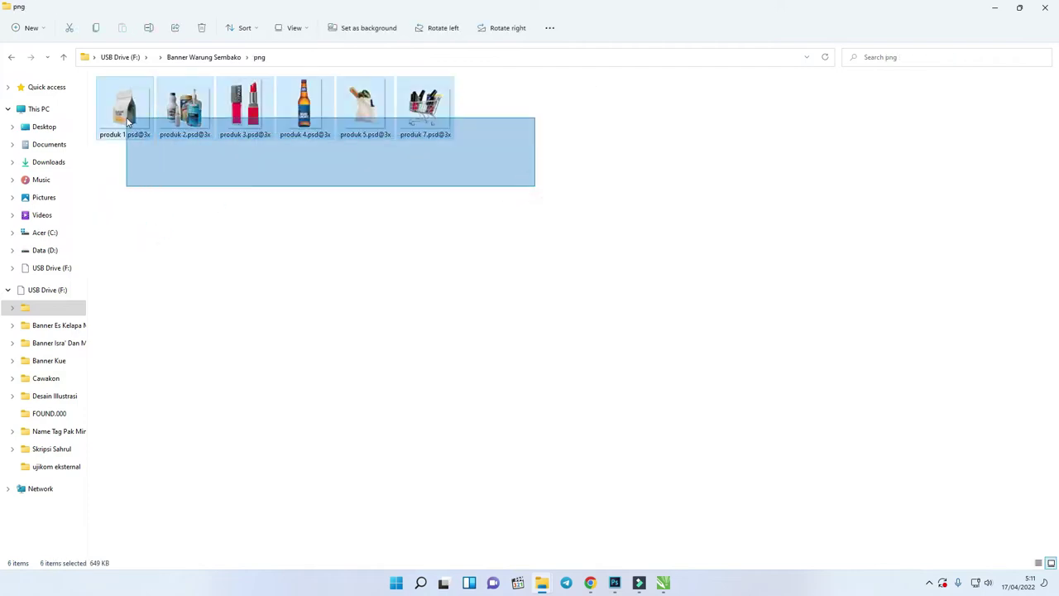
drag(419, 122, 464, 248)
key(alt+Tab)
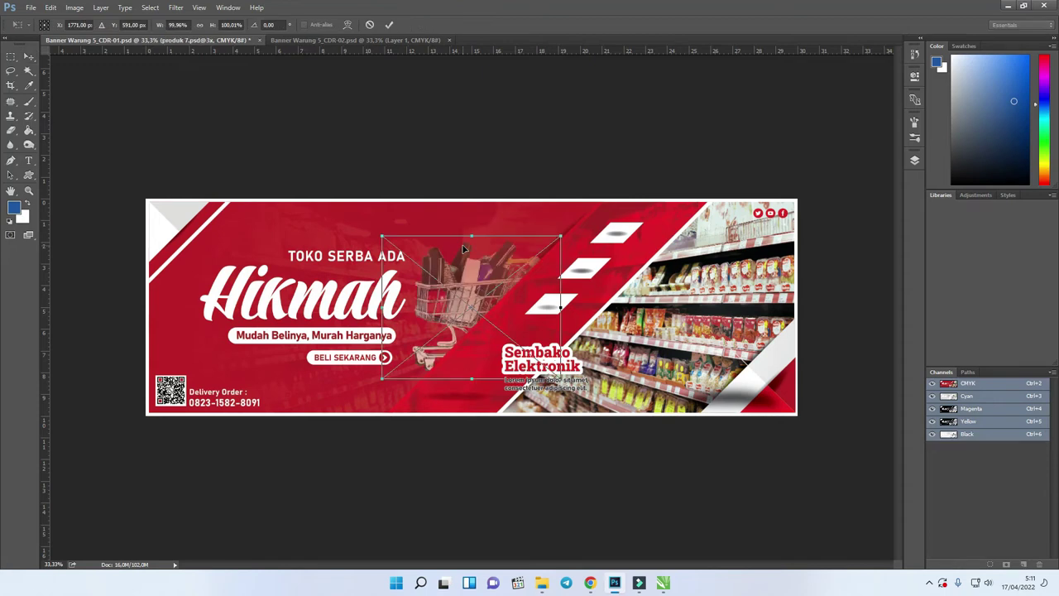
key(Return)
key(Return)
key(Return)
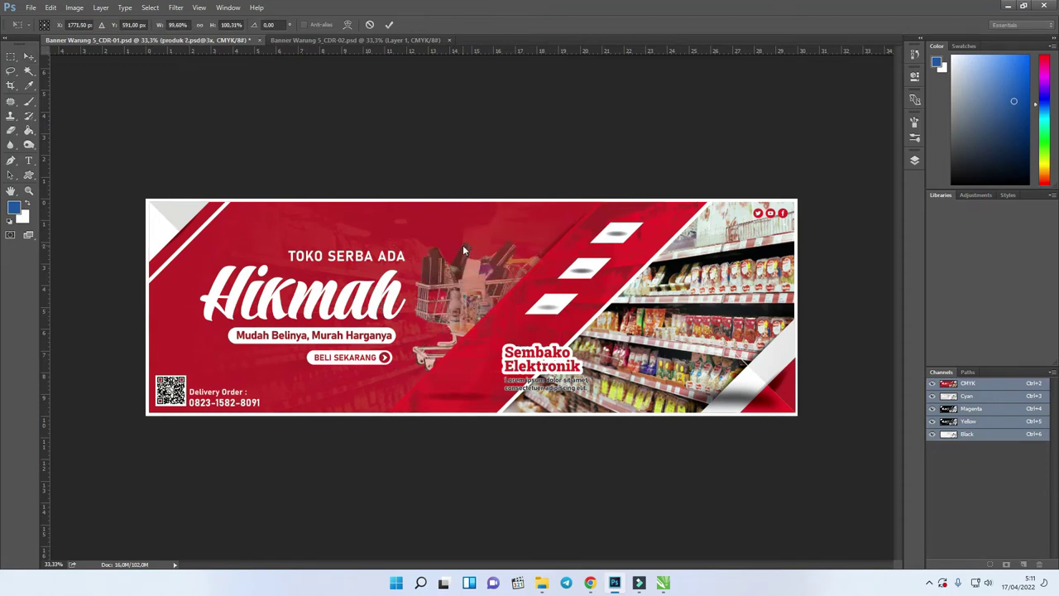
key(Return)
key(Return)
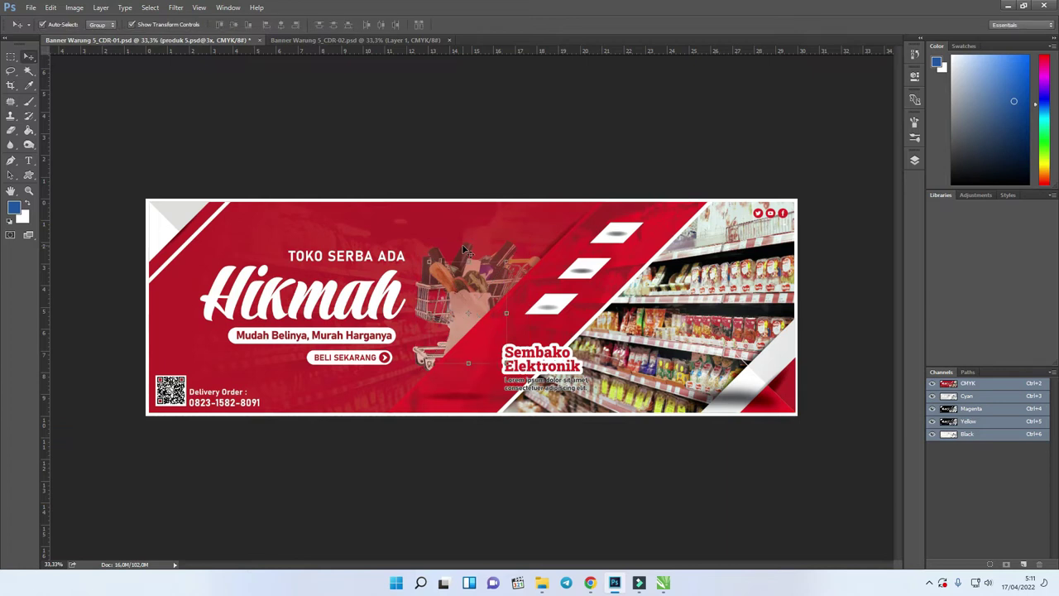
Group the six produk layers and bring the group to the top of the layer stack
click(915, 160)
scroll(878, 435, down, 3)
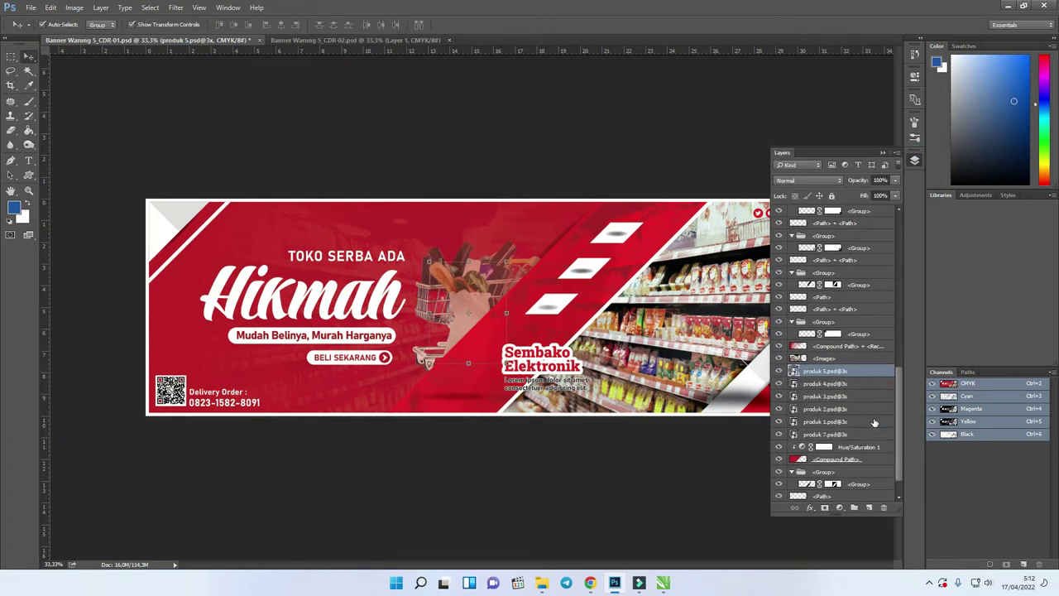
shift+click(853, 435)
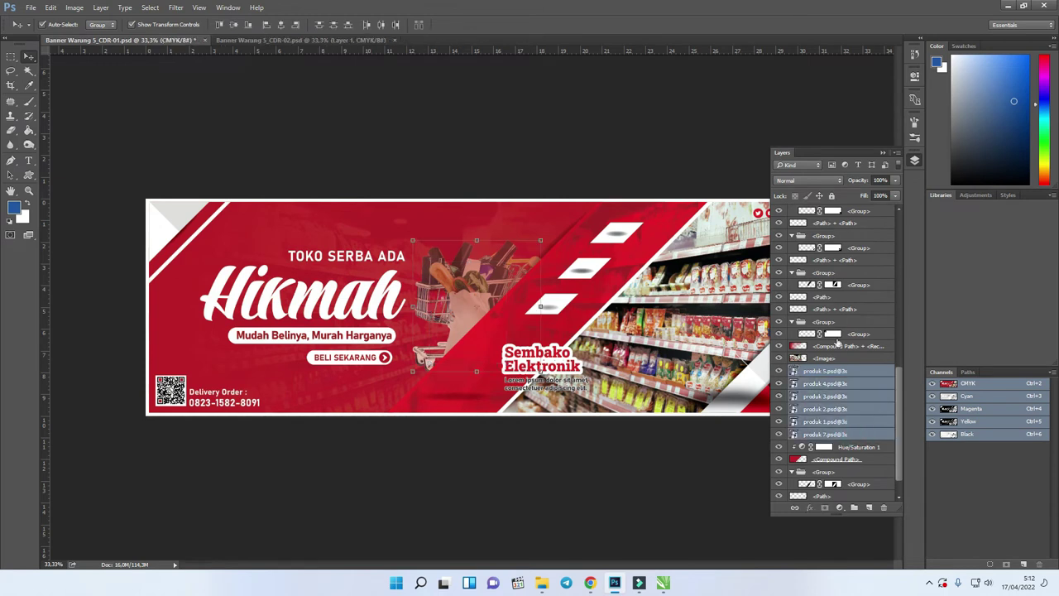
click(853, 507)
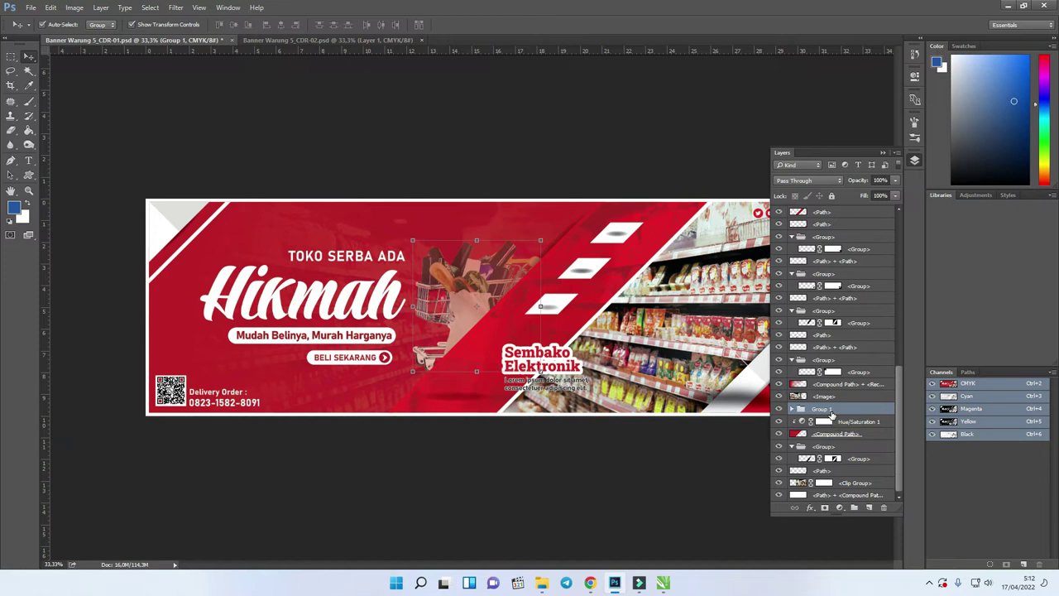
key(ctrl+shift+bracketright)
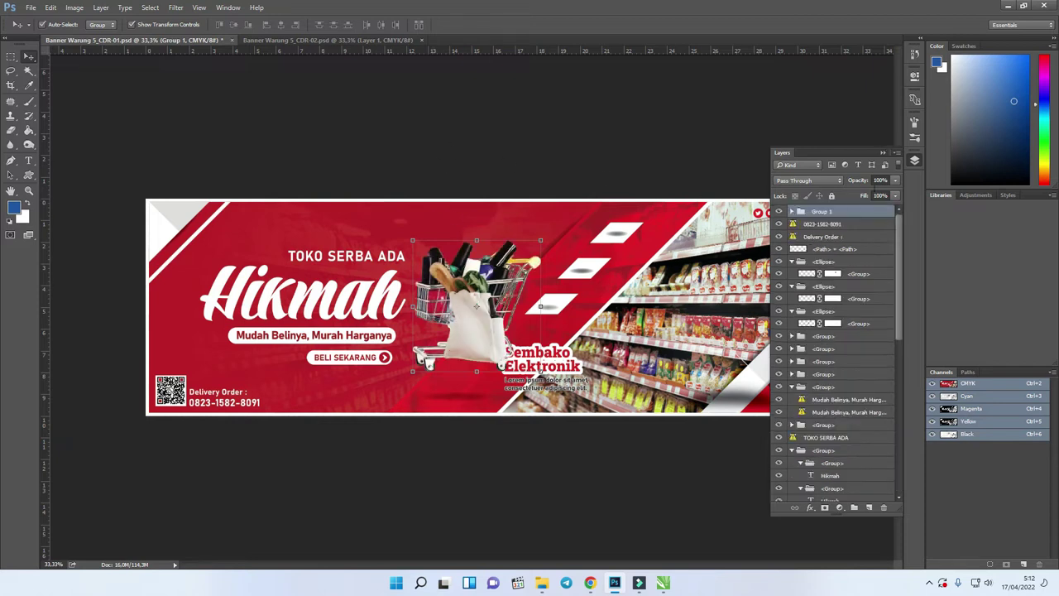
right_click(837, 214)
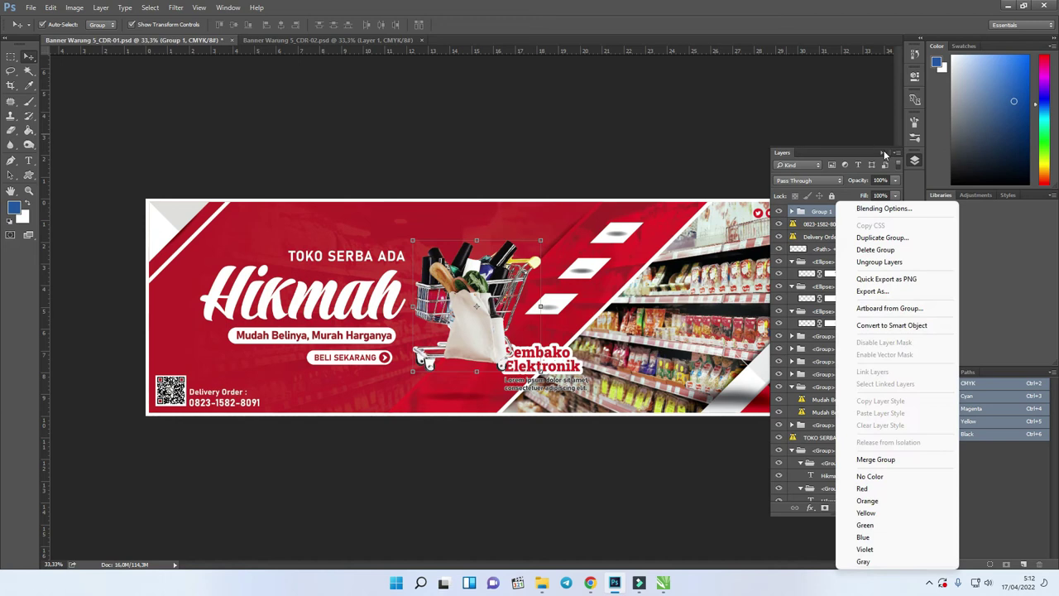
click(885, 155)
click(882, 153)
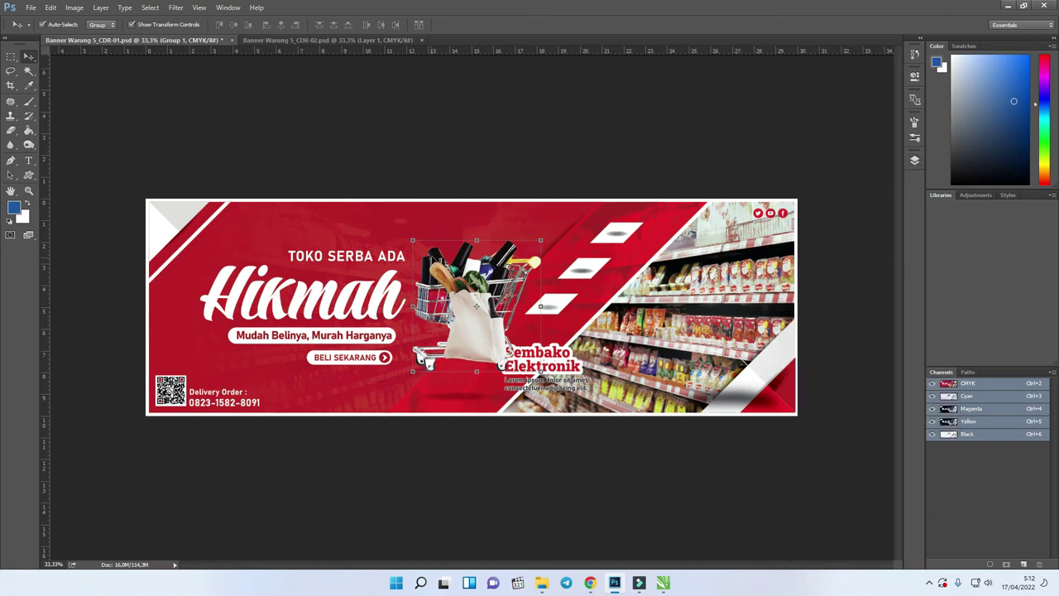
Scale the product group to about 84% and place it over the shelf photo in the banner's lower-right corner
scroll(476, 307, down, 1)
drag(487, 326, 709, 363)
drag(752, 290, 741, 301)
drag(693, 354, 697, 358)
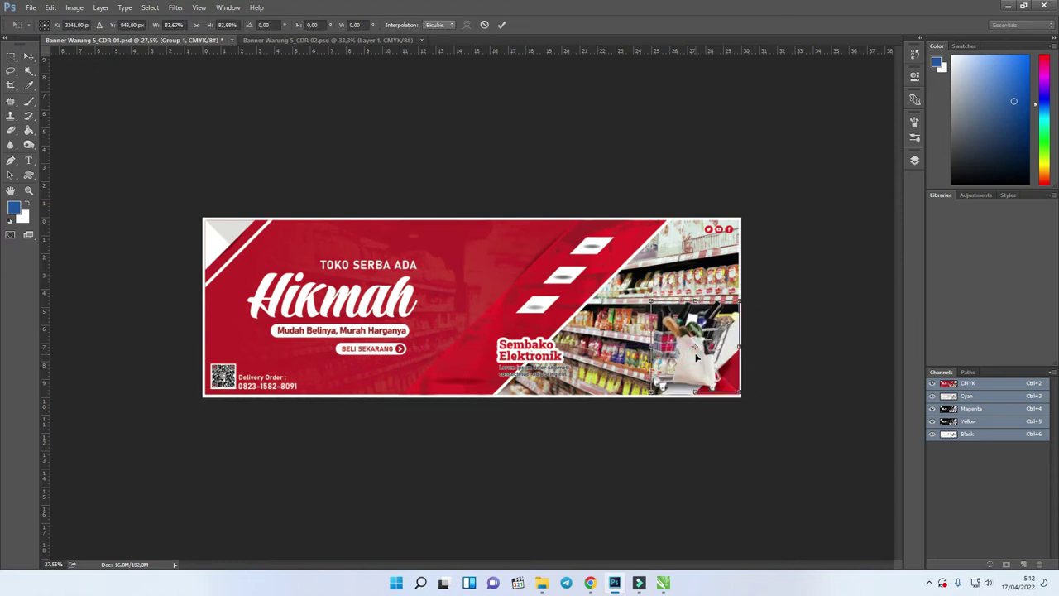
key(Return)
click(844, 298)
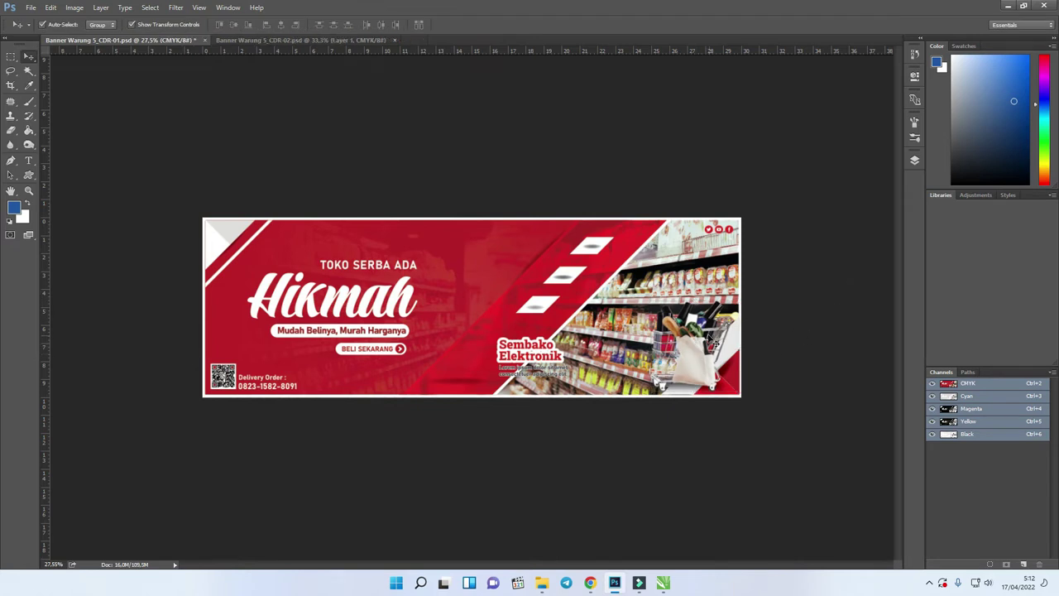
Ungroup the product layers and move the grocery bag (produk 5) onto the red area beside the Sembako Elektronik text
click(915, 160)
right_click(853, 215)
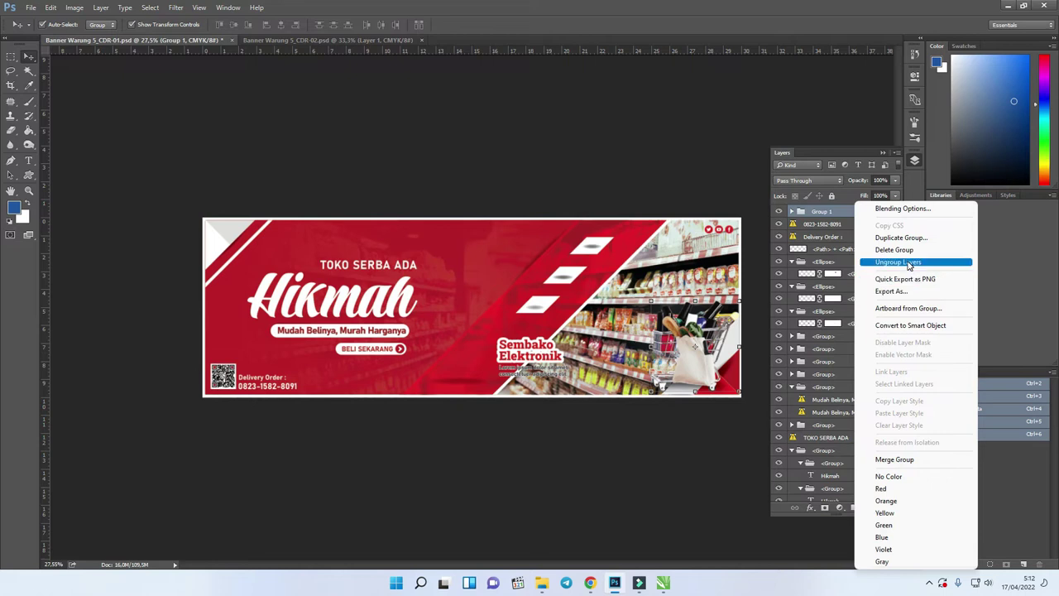
click(908, 264)
drag(702, 359, 415, 361)
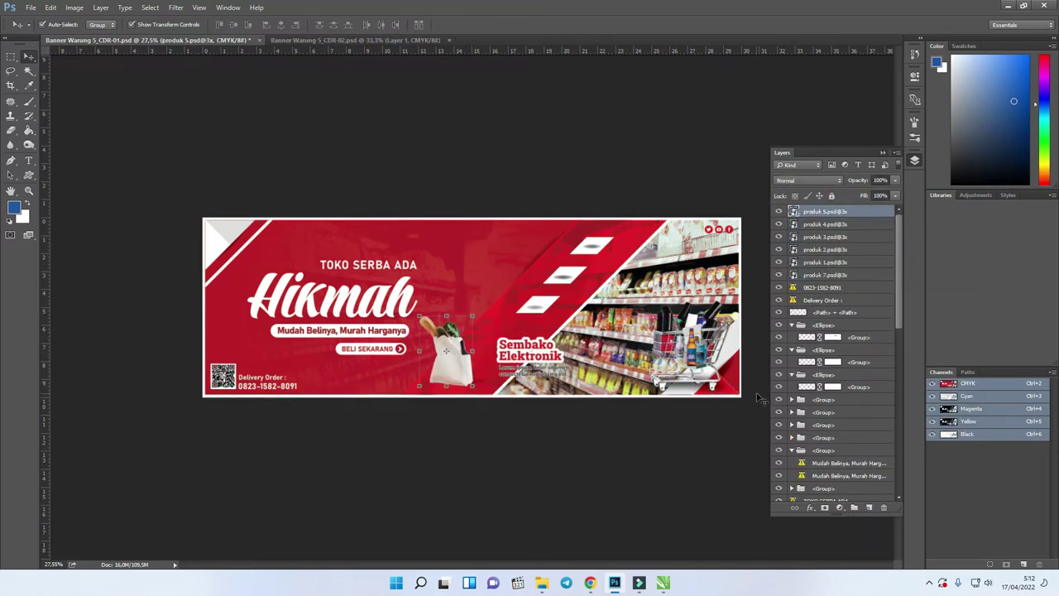
Move the bottle (produk 4) and the bottle set (produk 2) next to the grocery bag, bringing each to the front
drag(689, 364, 469, 379)
key(ctrl+shift+bracketright)
drag(700, 364, 481, 381)
key(ctrl+shift+bracketright)
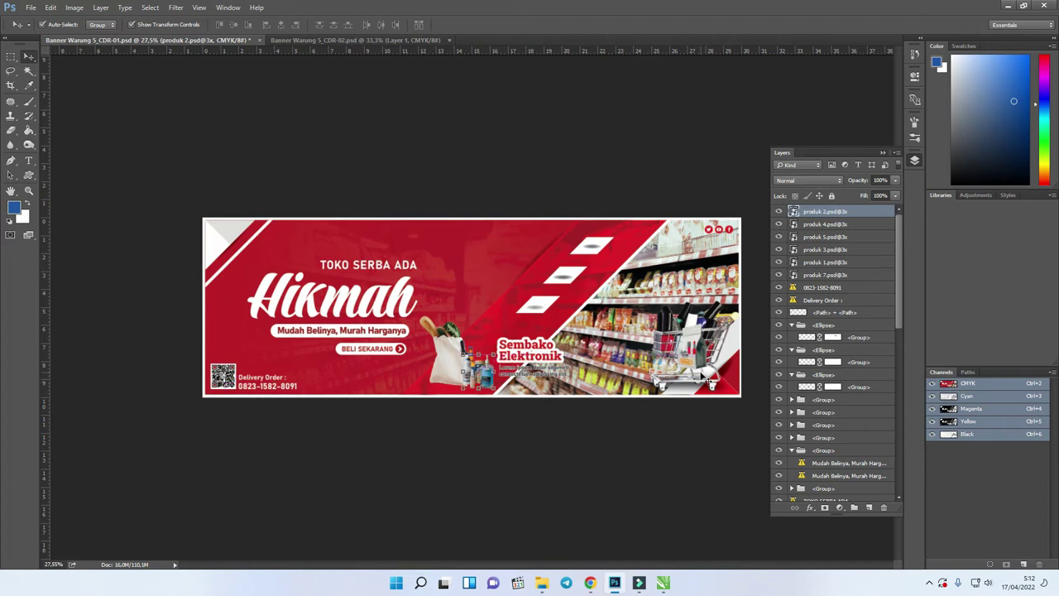
Move the lipsticks (produk 3) from the shopping cart to the front of the grocery bag and bring them to the front
click(701, 353)
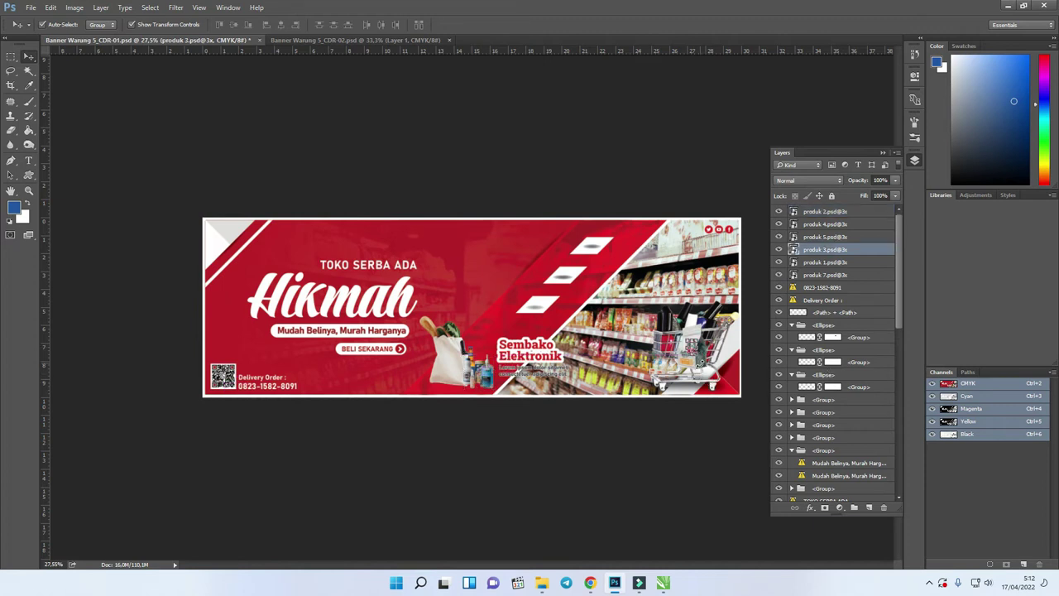
click(733, 433)
drag(699, 356, 461, 382)
key(ctrl+shift+bracketright)
Place the product pouch (produk 1) in front of the grocery bag's left side, bring it to the front, and apply its transform
drag(691, 356, 436, 379)
key(ctrl+shift+bracketright)
key(ctrl+plus)
key(ctrl+t)
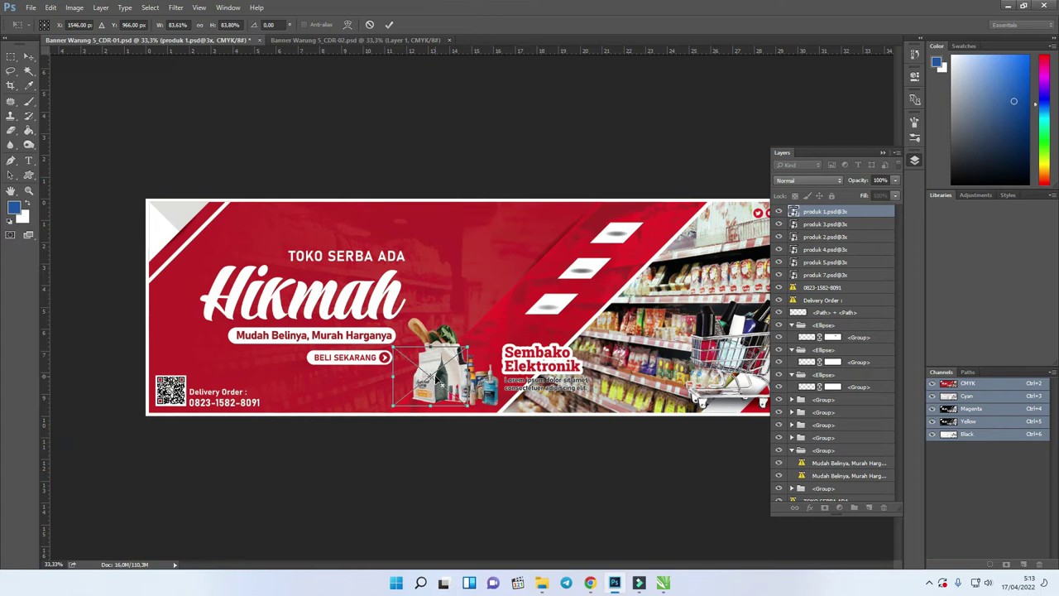
key(Return)
click(602, 487)
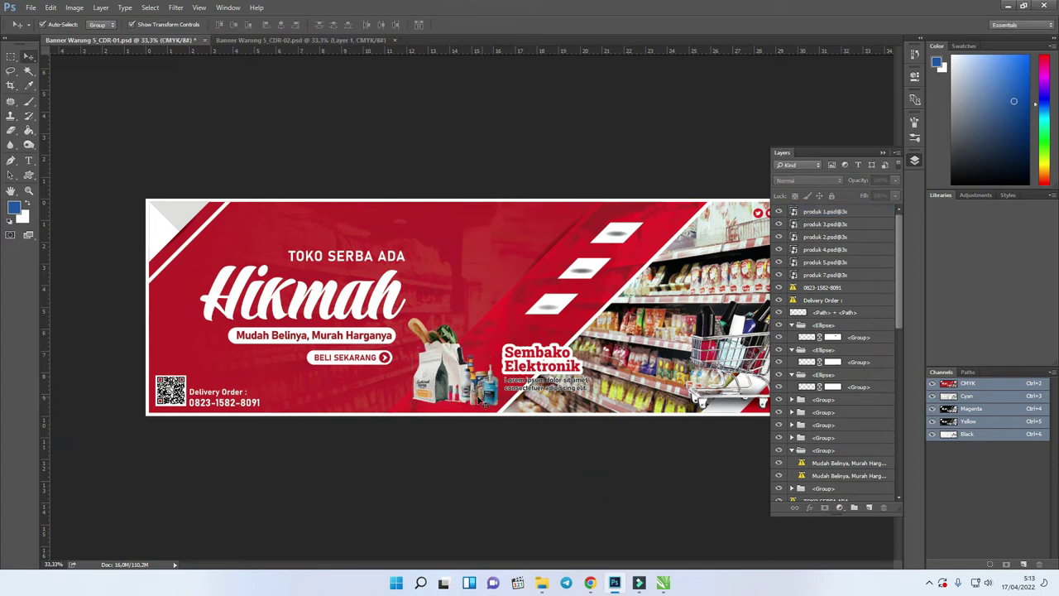
click(431, 390)
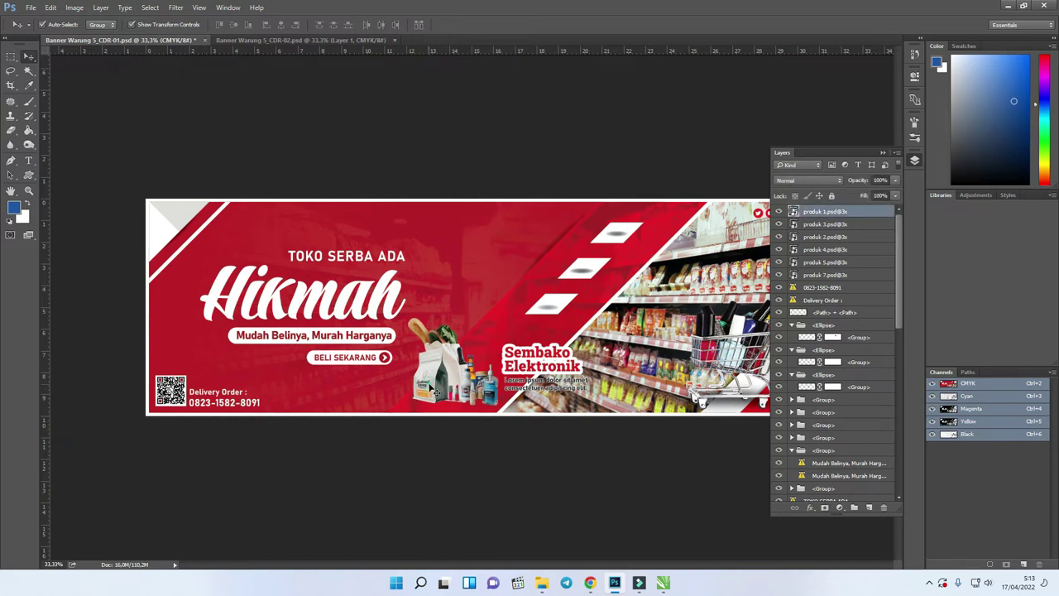
key(ctrl+t)
drag(431, 385, 534, 302)
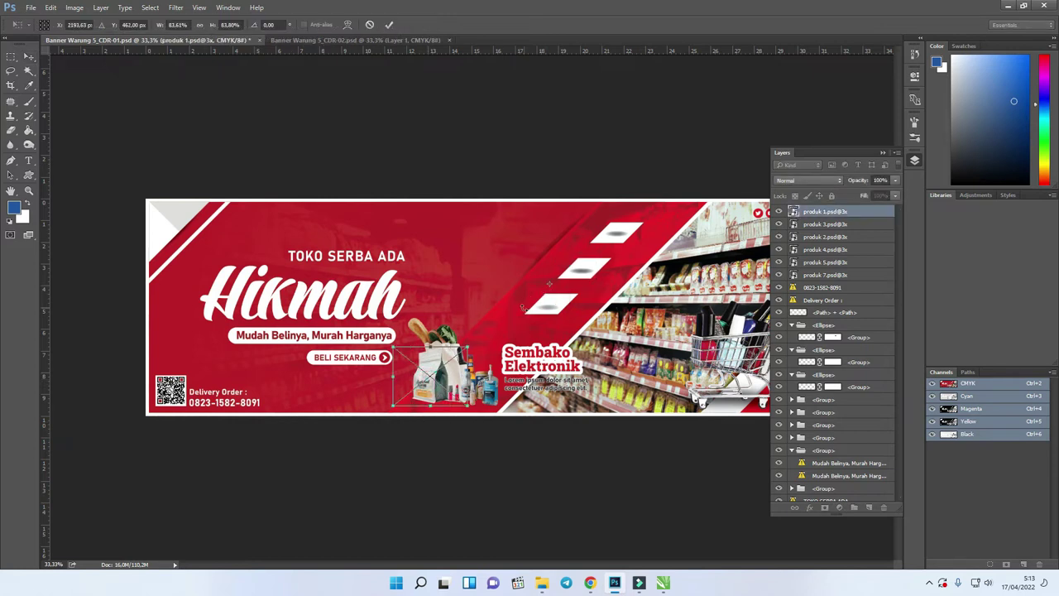
key(Escape)
click(503, 200)
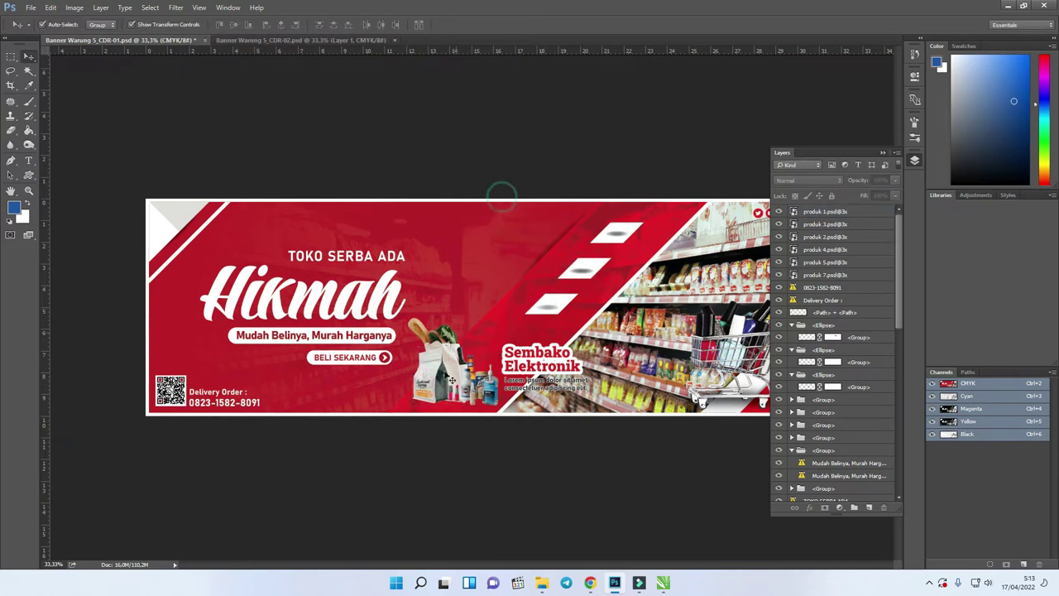
Copy the product pouch (produk 1) onto the lowest white parallelogram, scale the copy to about 52%, and centre it there
drag(435, 380, 574, 278)
key(ctrl+t)
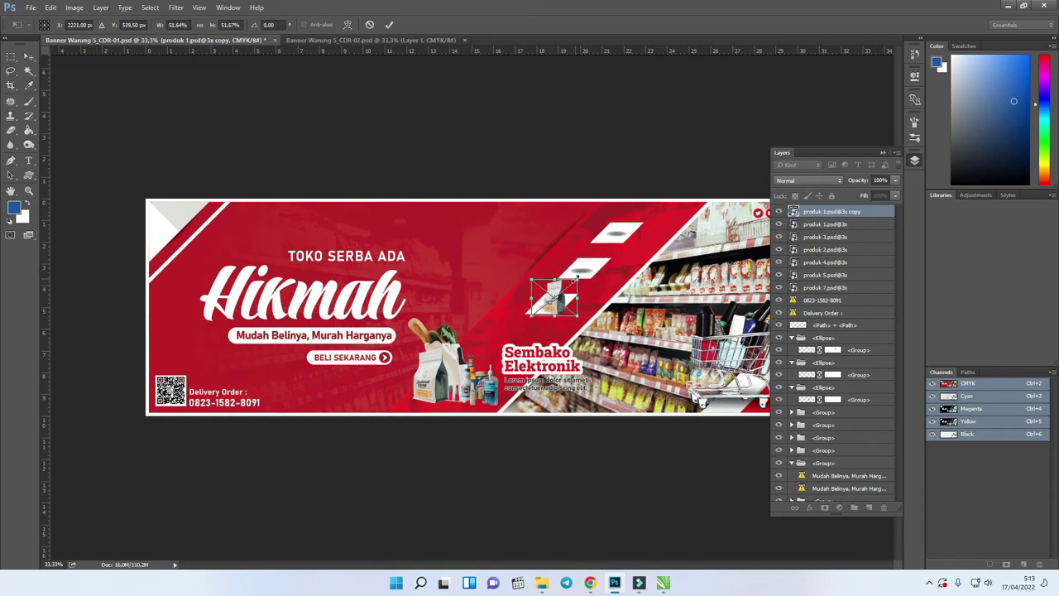
key(Return)
scroll(574, 278, up, 3)
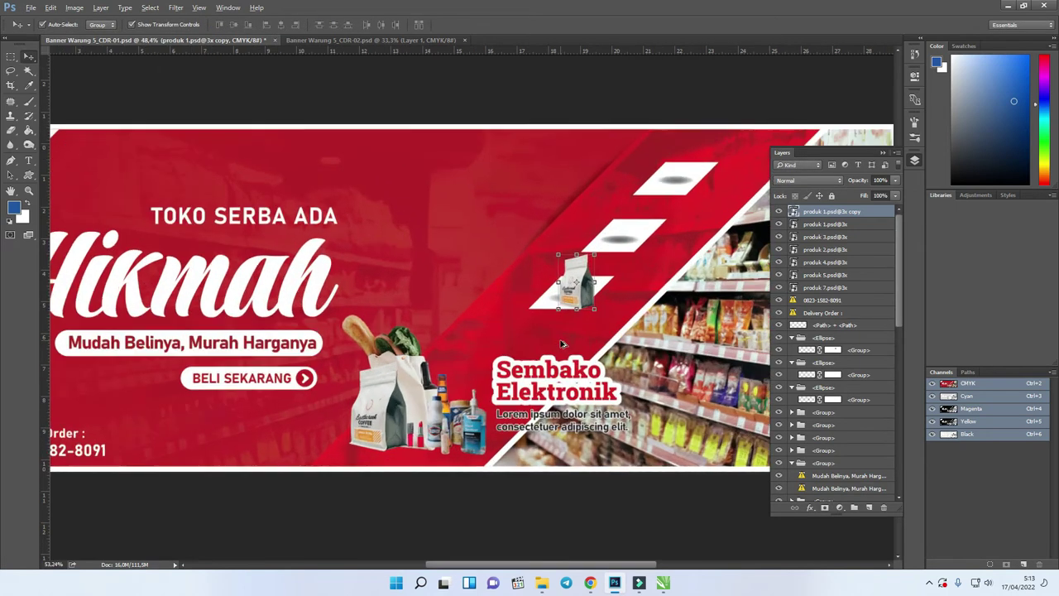
key(ctrl+t)
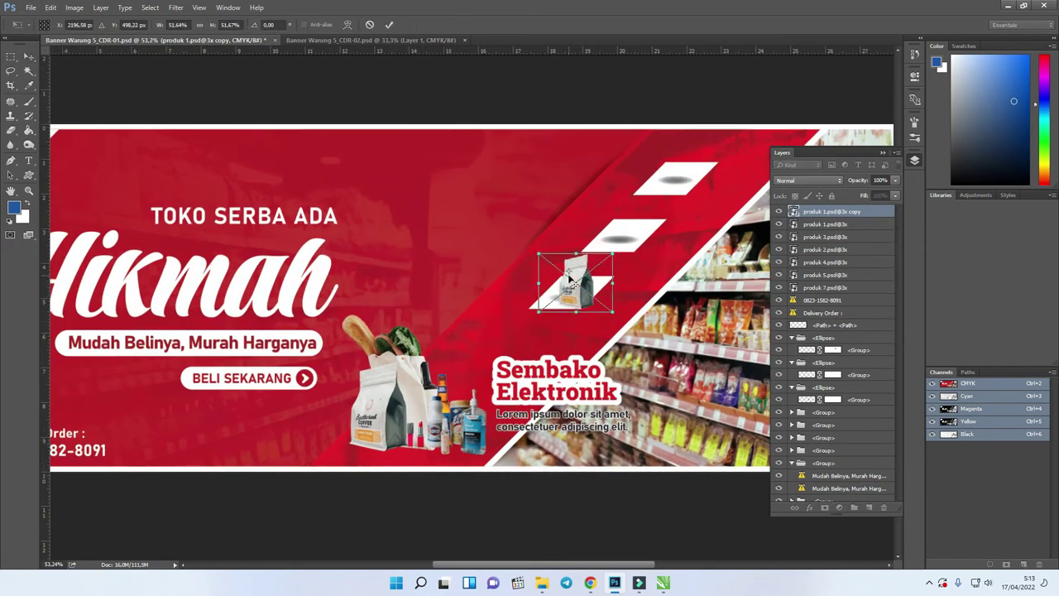
drag(572, 283, 565, 278)
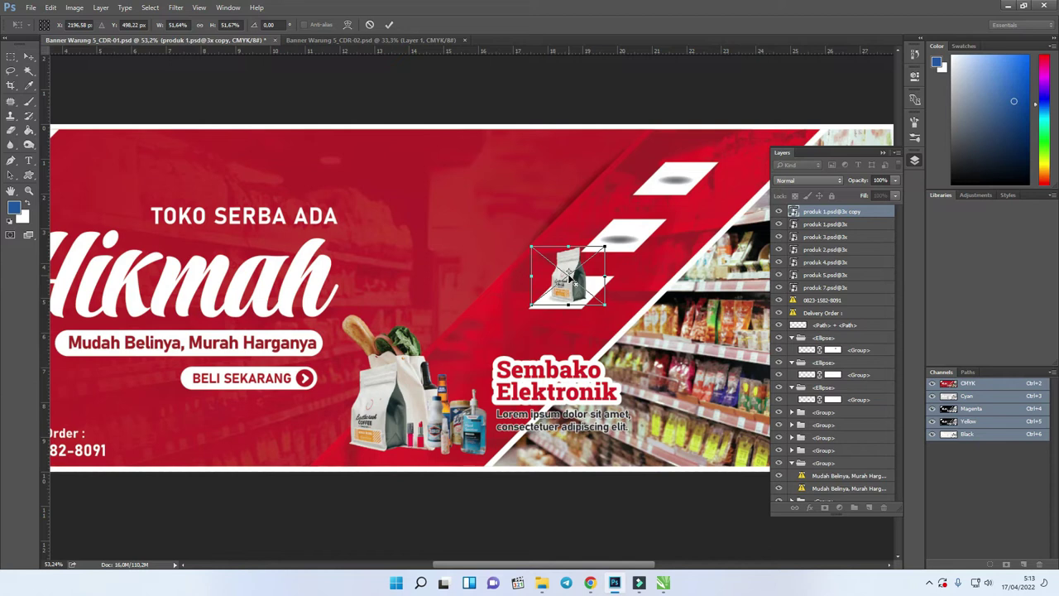
key(Return)
click(440, 439)
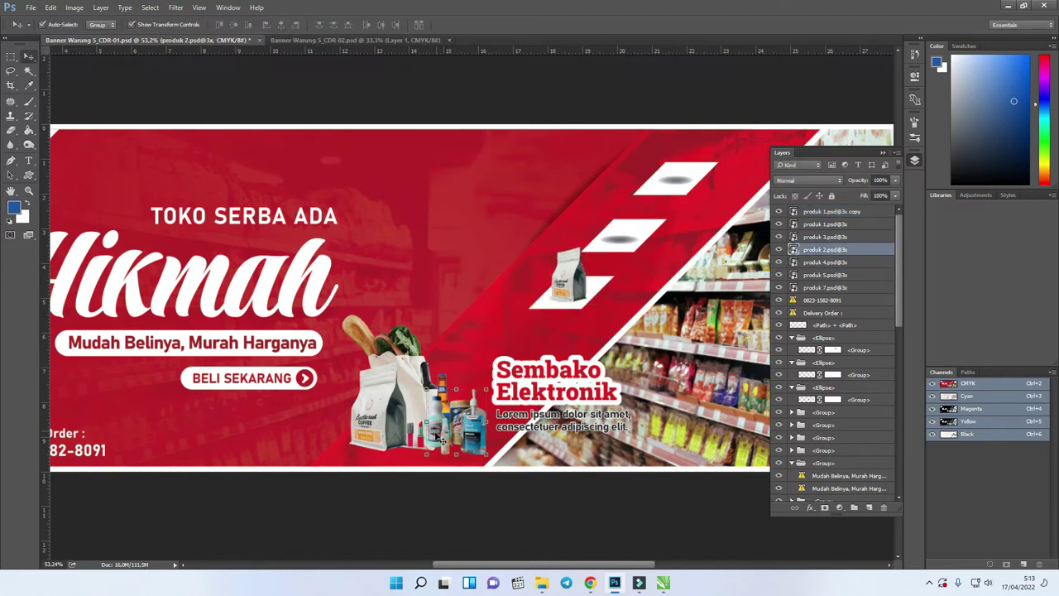
key(ctrl+t)
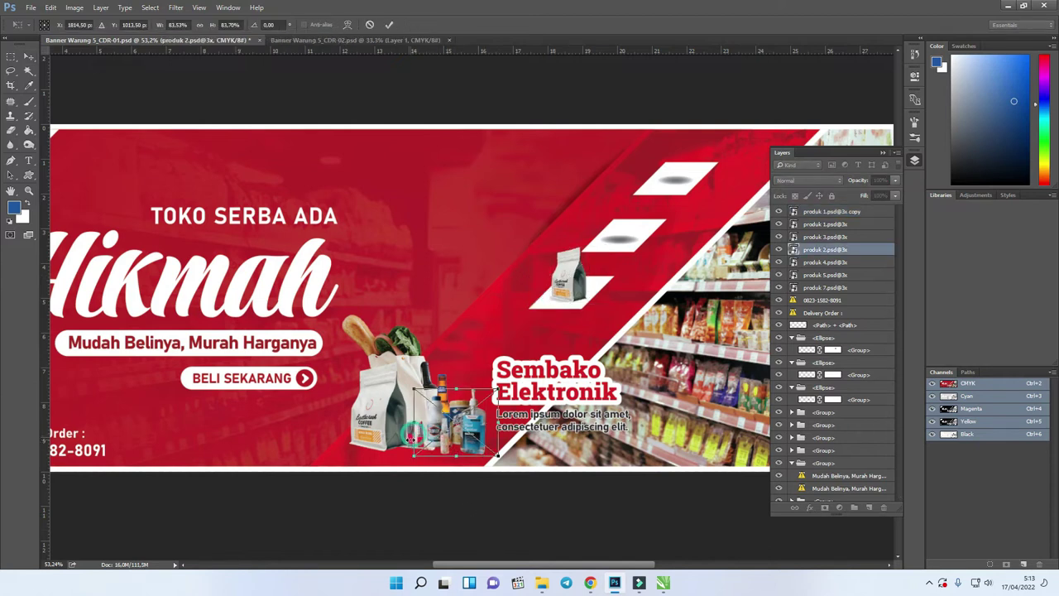
key(Return)
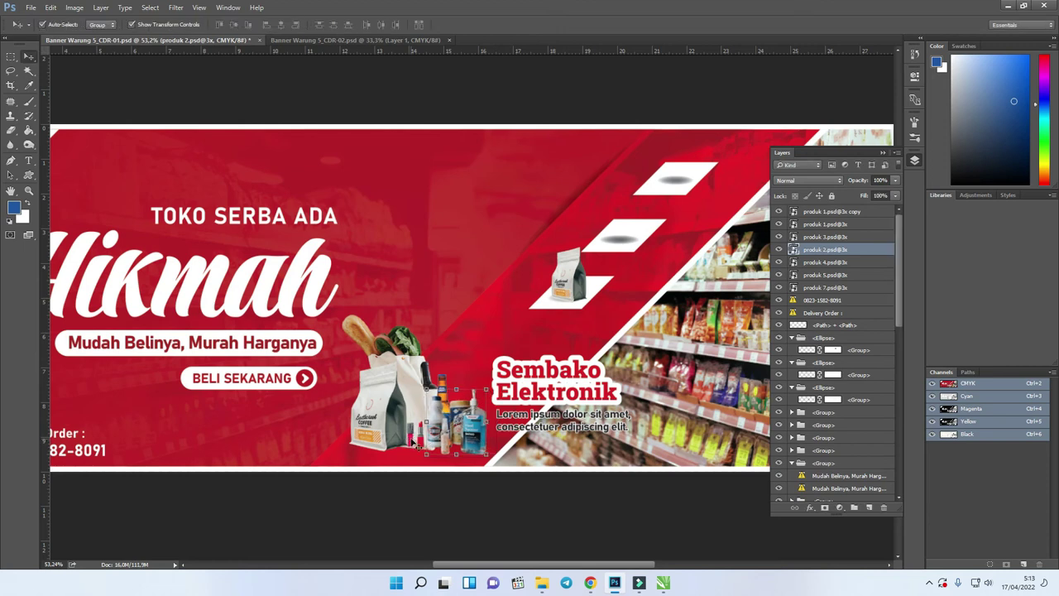
click(444, 513)
Copy the bottle (produk 4) onto the middle white parallelogram and move the lipsticks (produk 3) onto the top one
drag(443, 387, 621, 177)
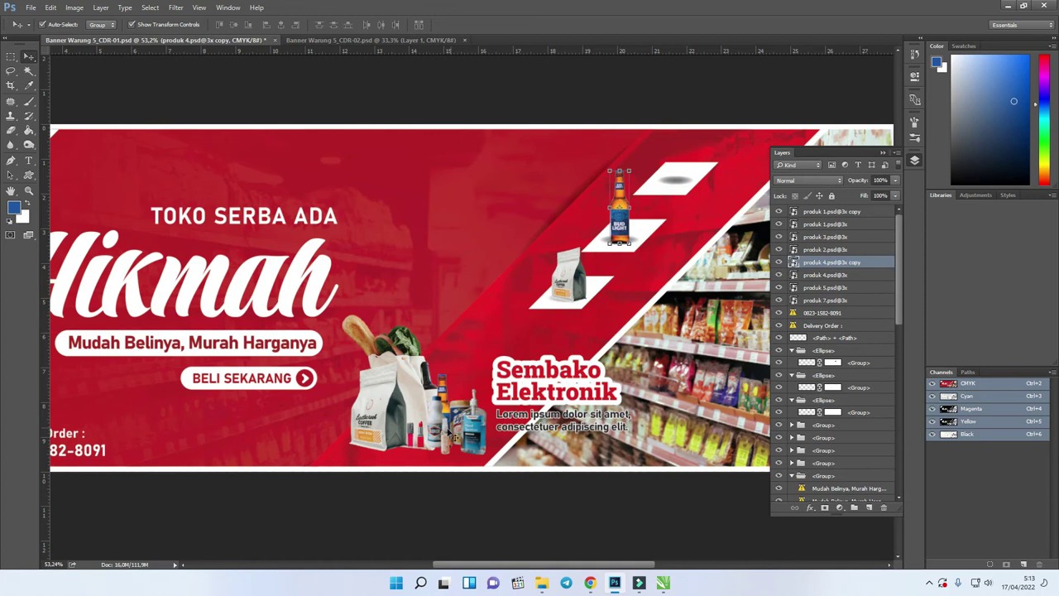
drag(418, 439, 596, 180)
key(ctrl+z)
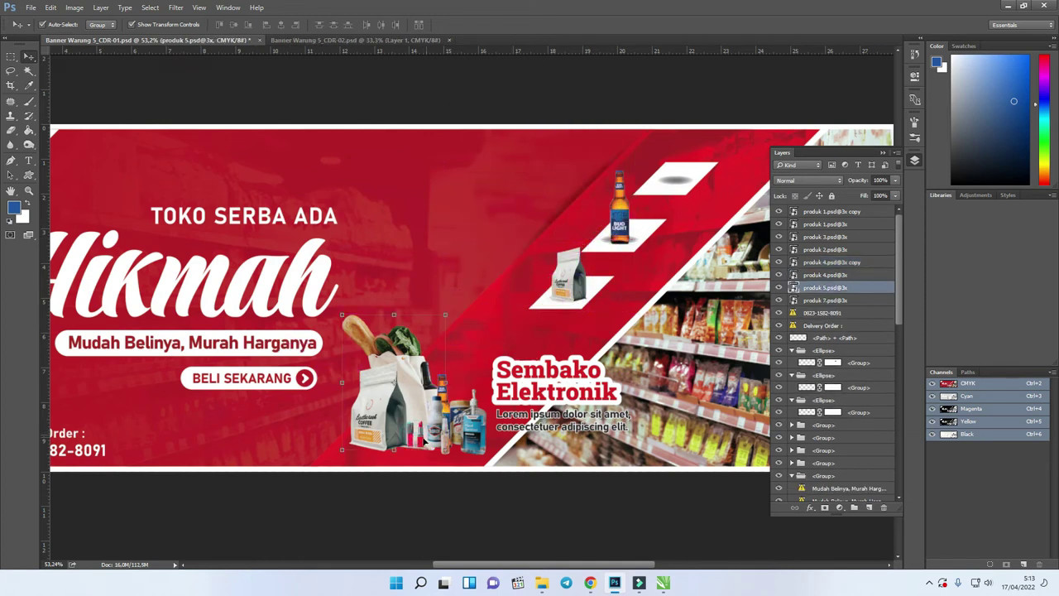
click(422, 444)
key(ctrl+t)
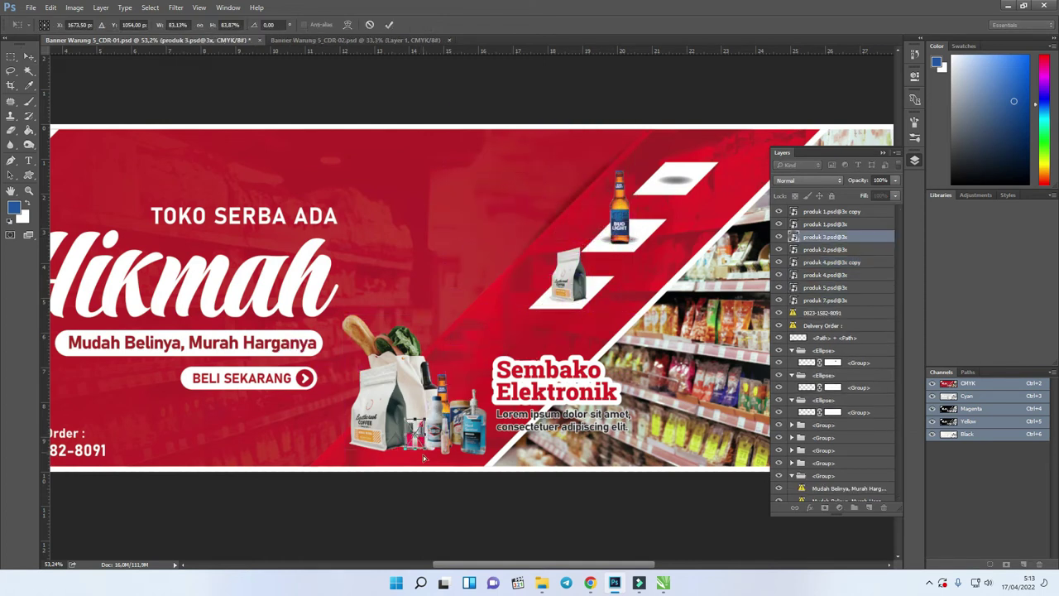
key(Return)
click(454, 525)
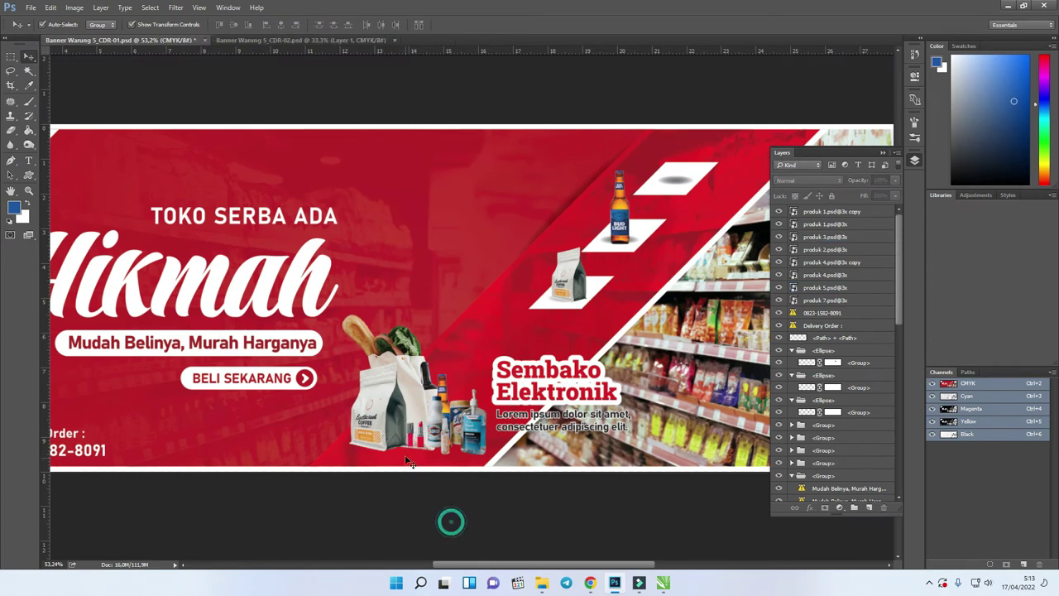
drag(705, 91, 684, 178)
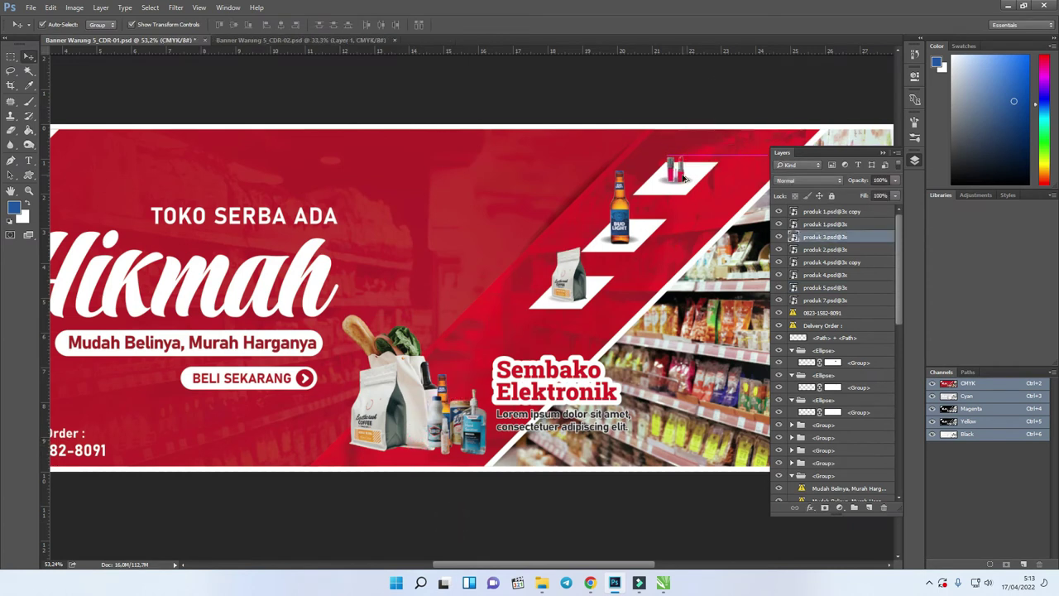
Examine the QR code and the Delivery Order contact beside it
scroll(229, 239, down, 2)
key(alt)
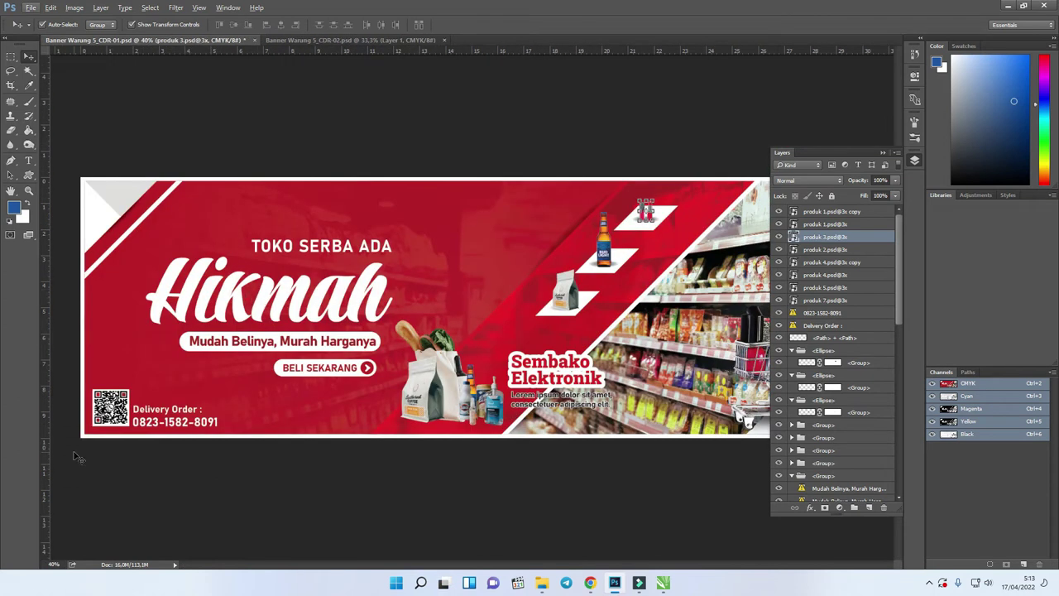
click(113, 416)
scroll(95, 401, up, 1)
scroll(95, 401, up, 3)
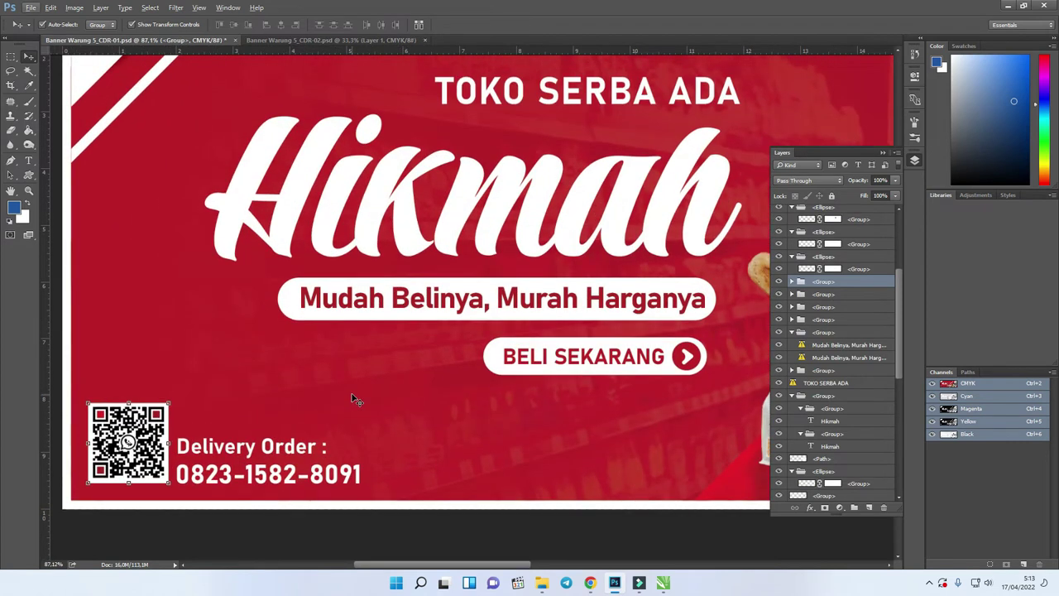
scroll(142, 355, down, 3)
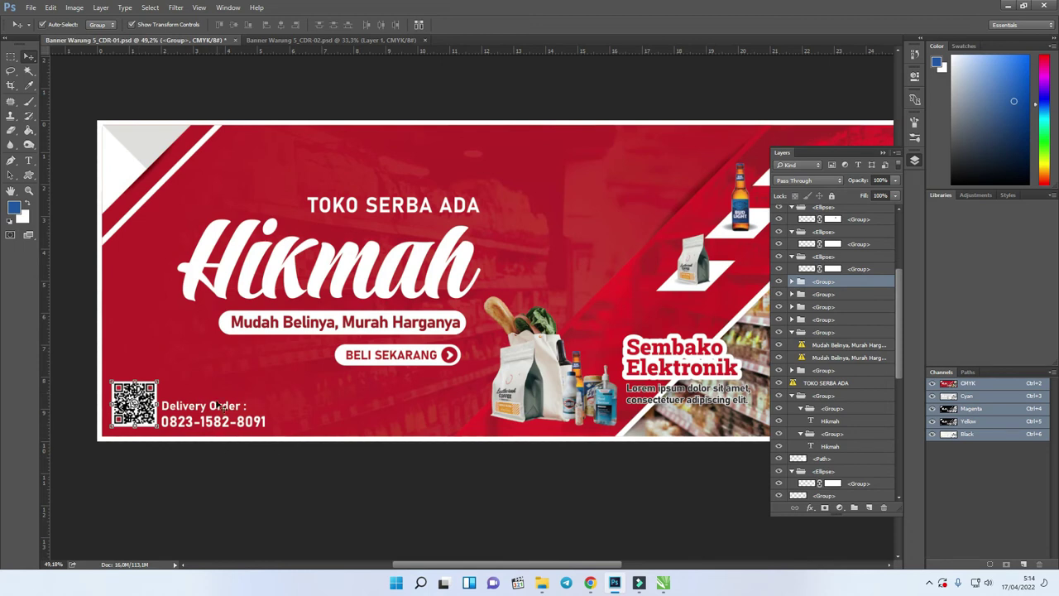
scroll(222, 406, down, 1)
click(883, 153)
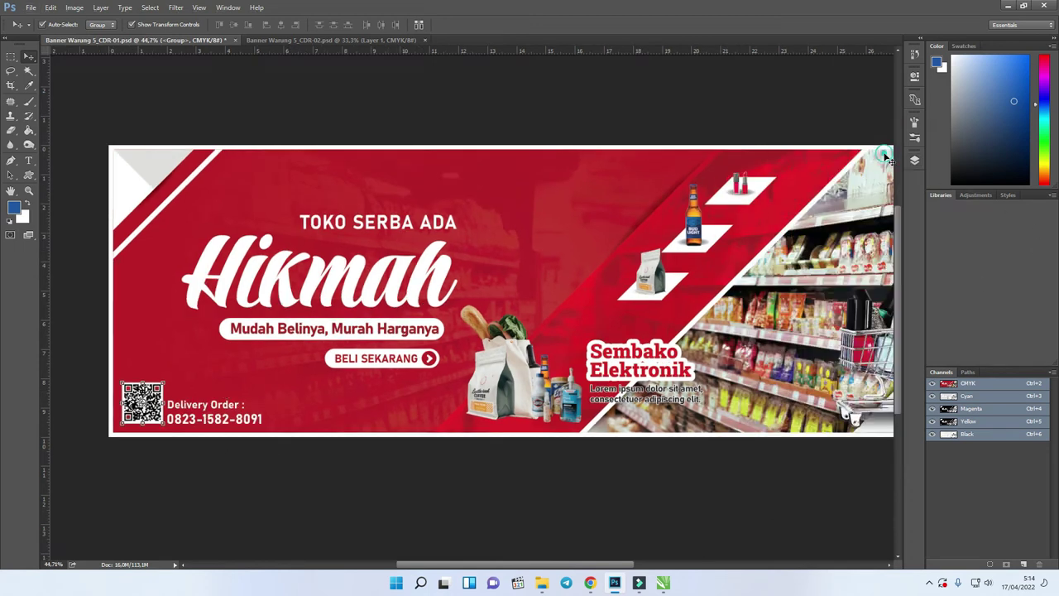
click(914, 159)
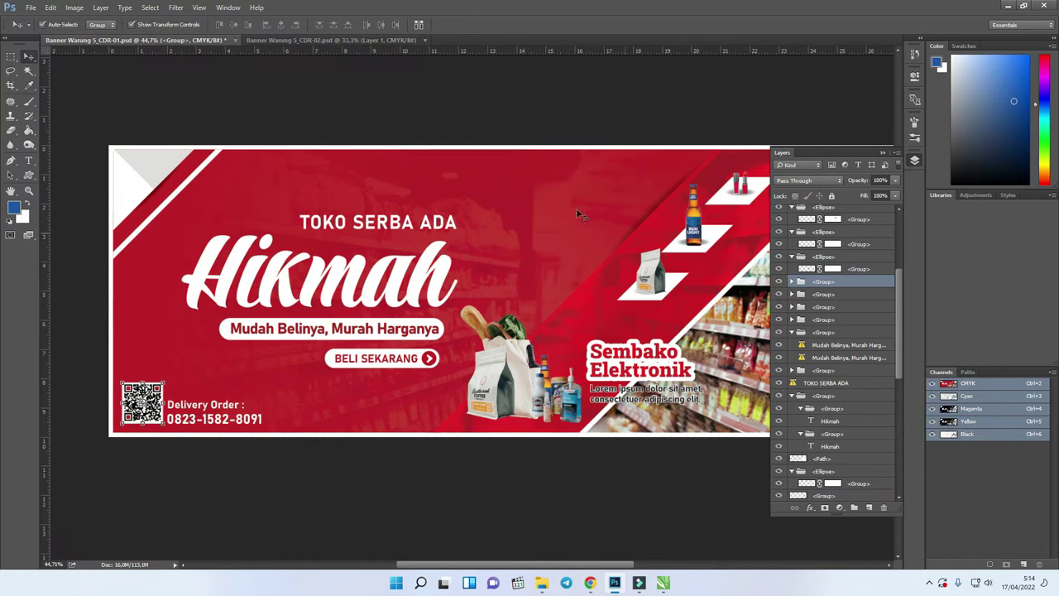
click(420, 91)
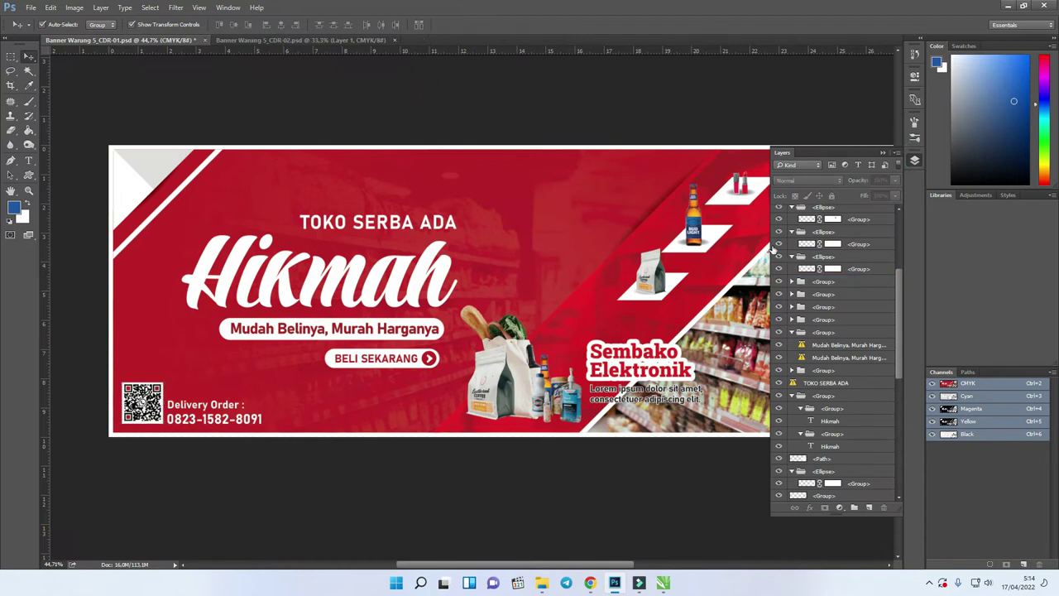
Select every layer from the produk 1 copy down to the lowest one and put them all in one group
drag(895, 287, 897, 229)
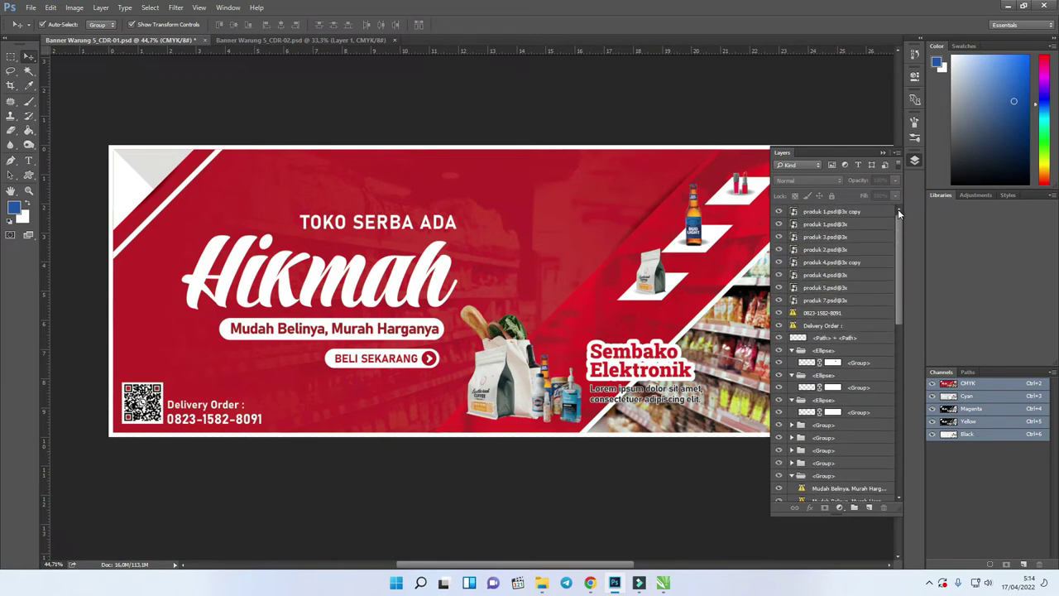
click(852, 213)
drag(900, 238, 892, 451)
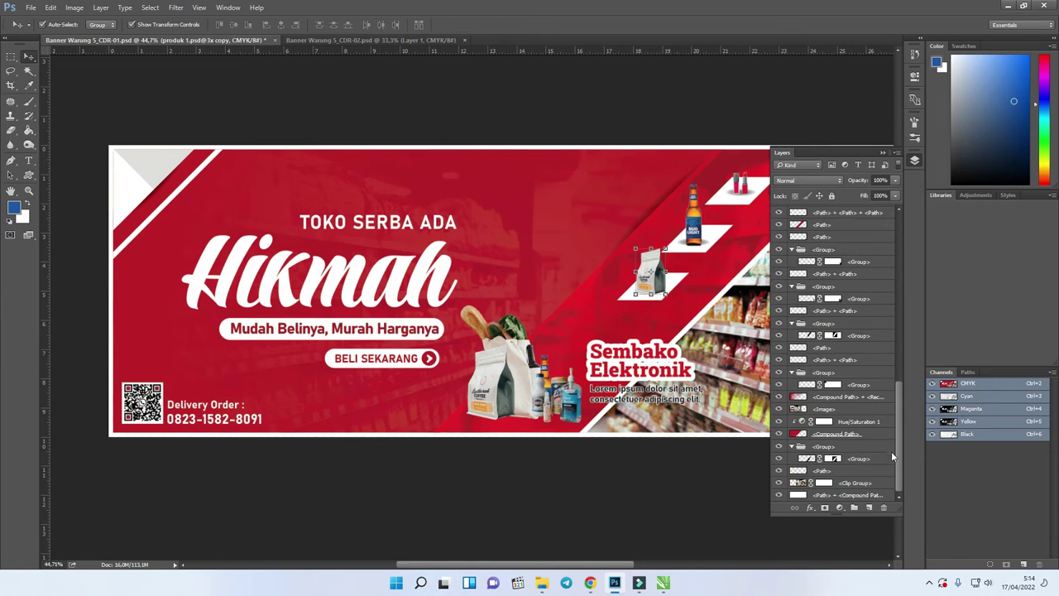
shift+click(865, 496)
scroll(836, 267, up, 5)
scroll(836, 267, up, 6)
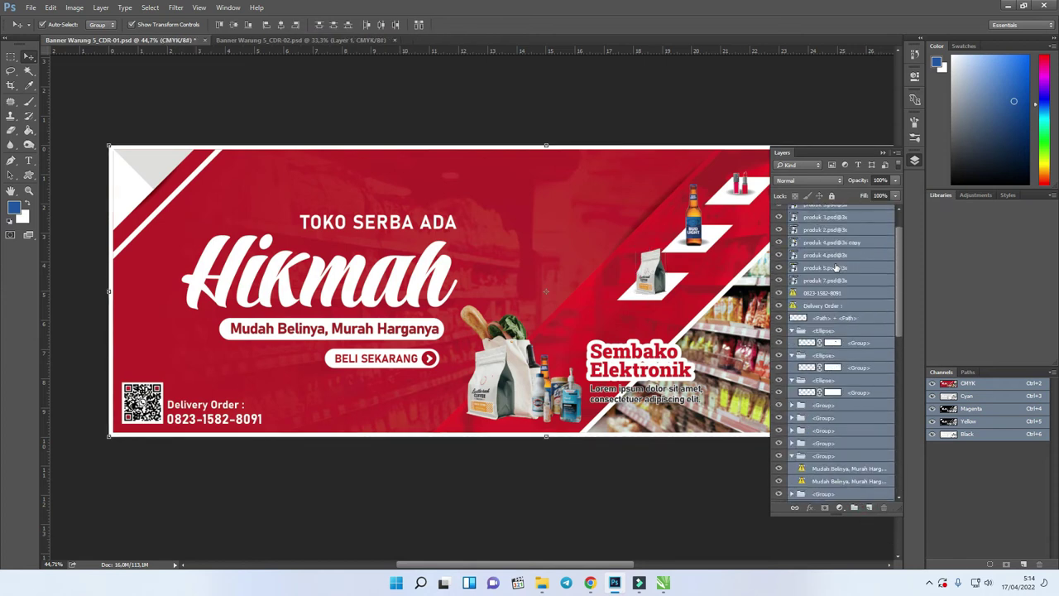
click(854, 508)
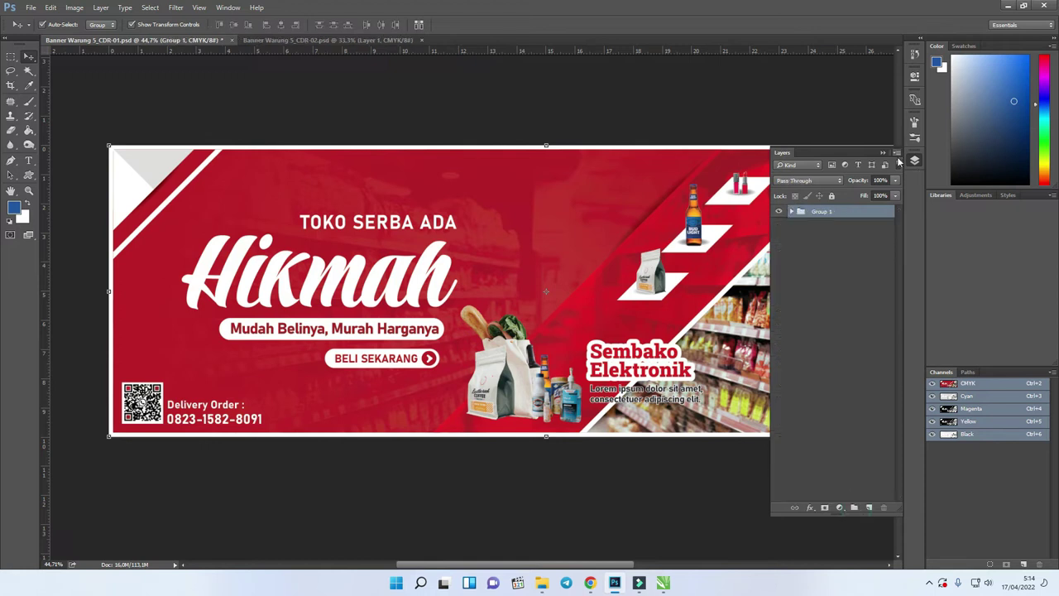
Enlarge the canvas relatively by 300 cm in width and 100 cm in height, anchored at the centre
click(882, 155)
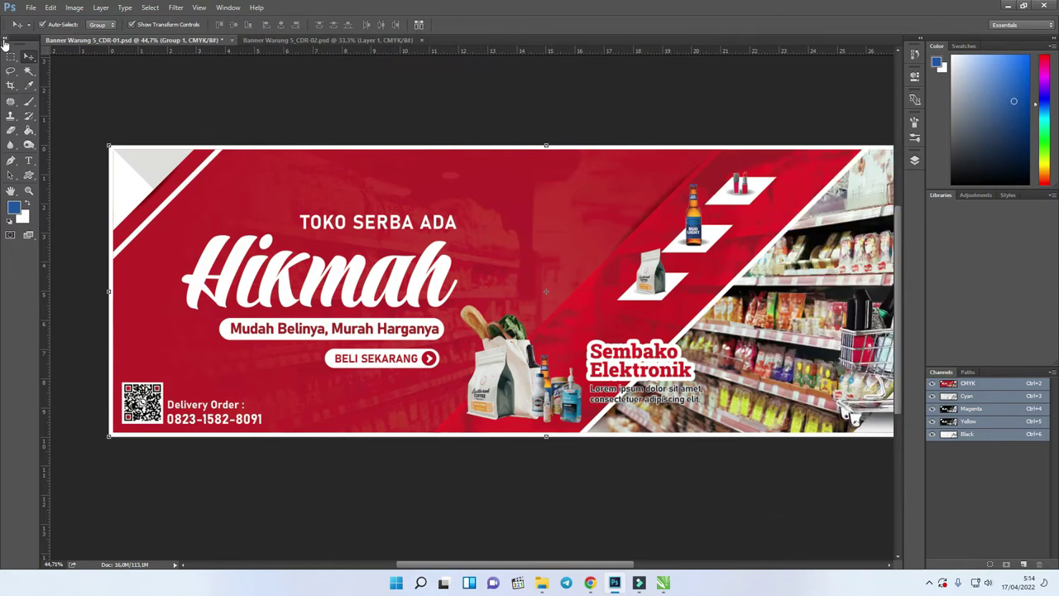
click(73, 8)
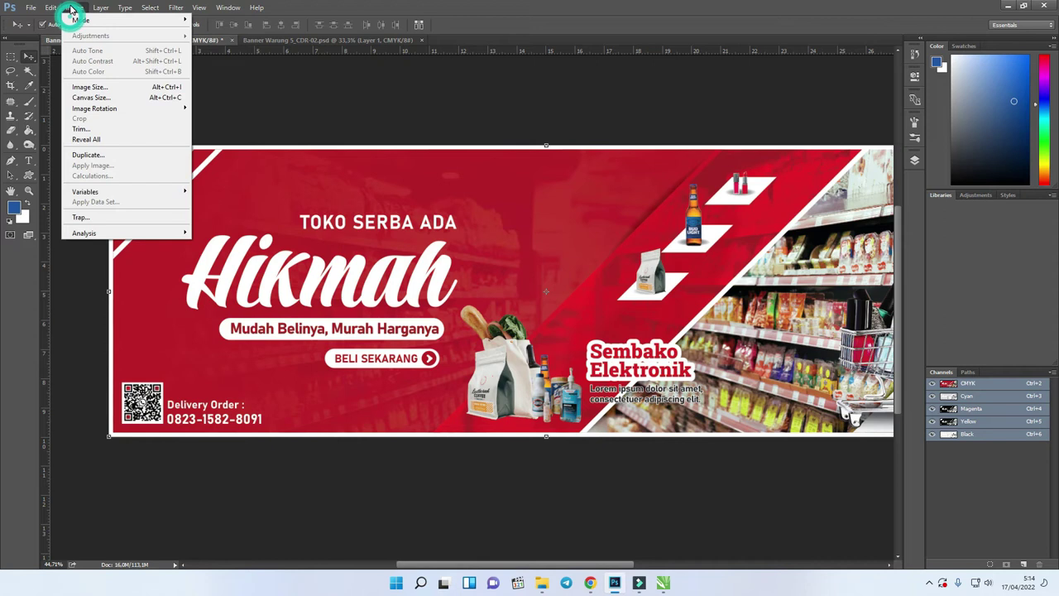
click(106, 99)
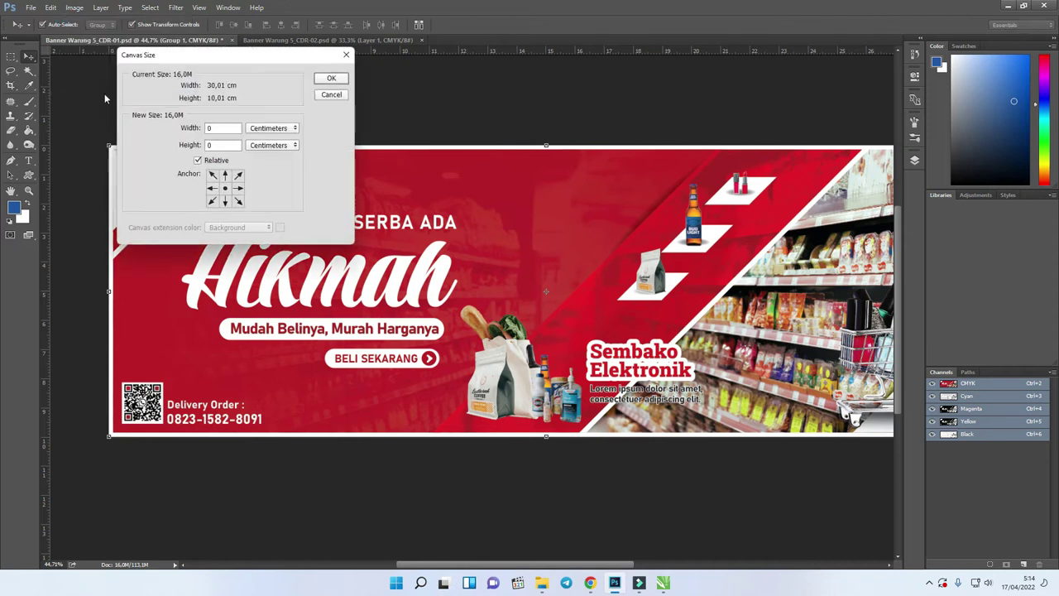
double_click(221, 128)
text(300)
double_click(224, 145)
text(100)
key(Return)
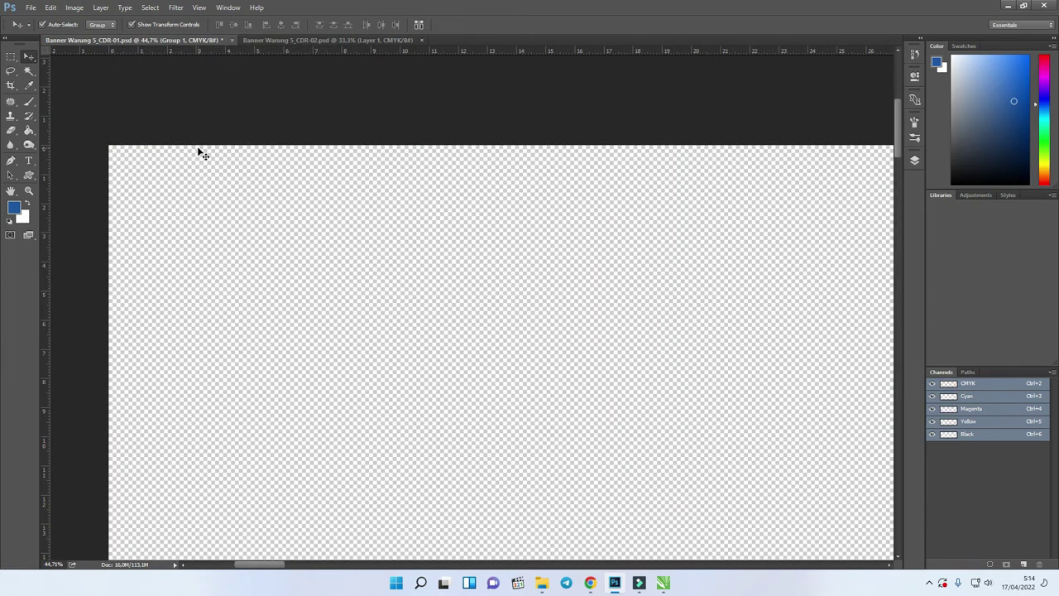
Scale the banner group up to fill the whole enlarged canvas, accepting the existing pixel data for all missing fonts
key(ctrl+0)
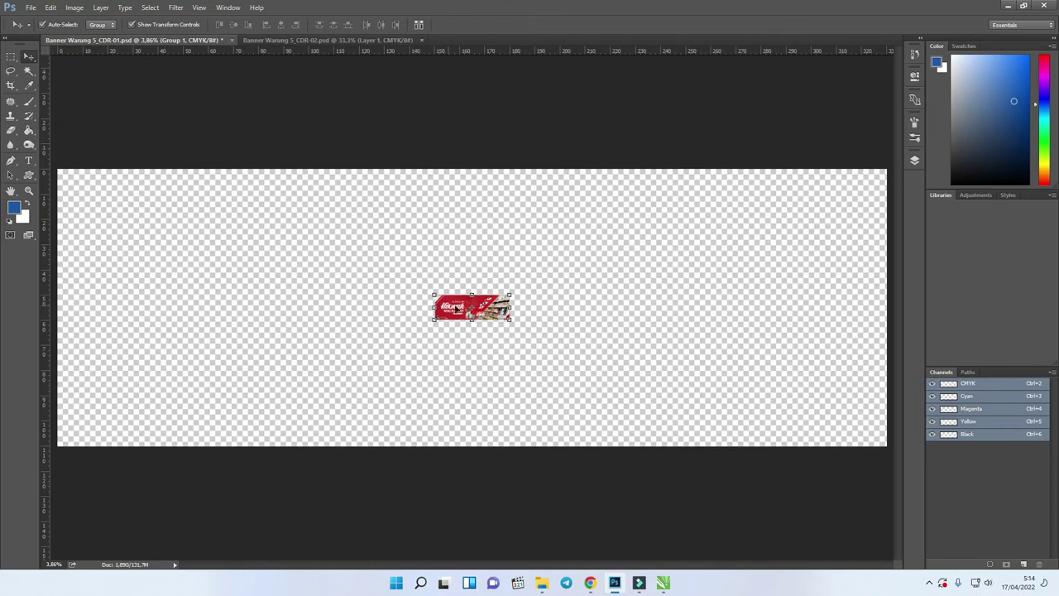
click(511, 295)
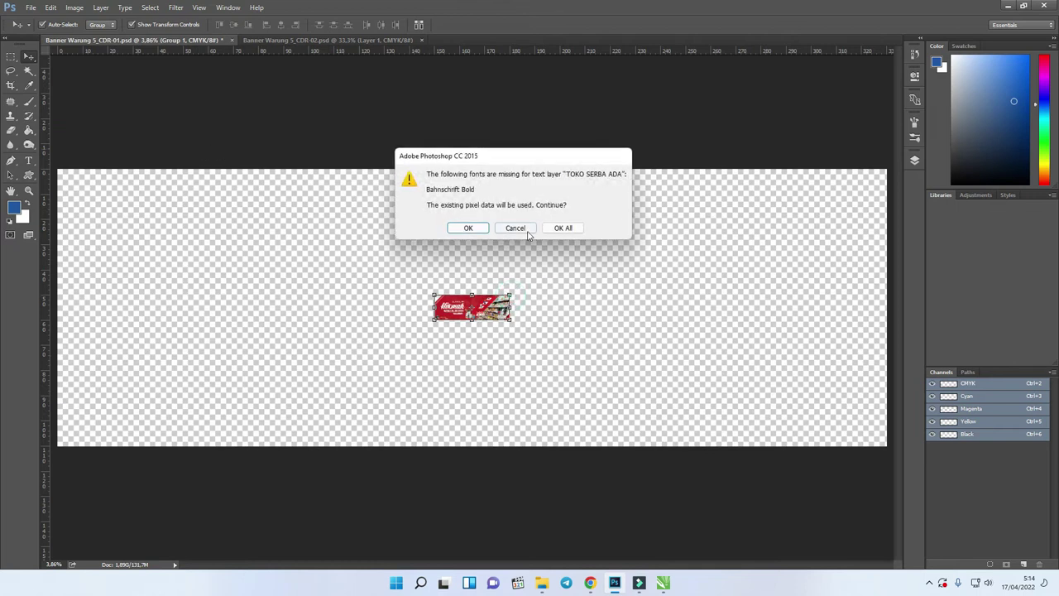
click(564, 229)
drag(516, 293, 879, 139)
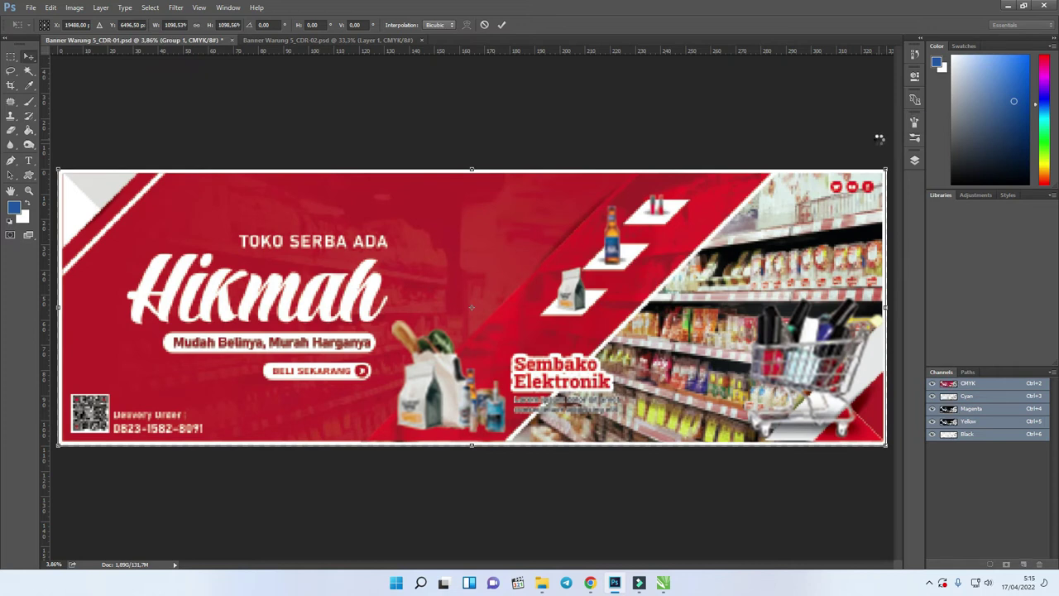
key(Return)
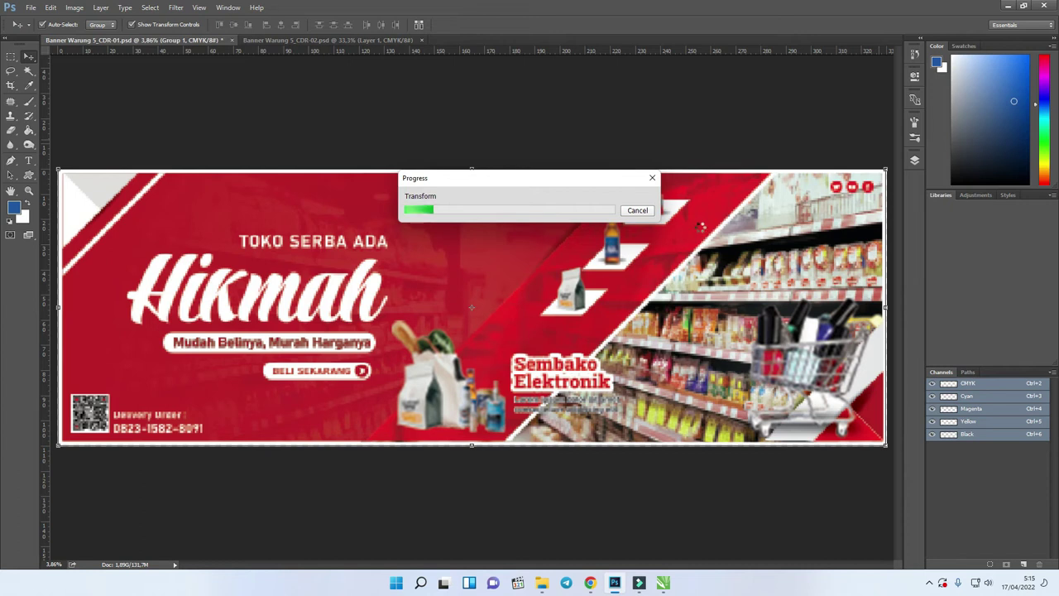
Switch to CorelDRAW and ungroup all objects of the Hikmah title on the red banner
click(671, 583)
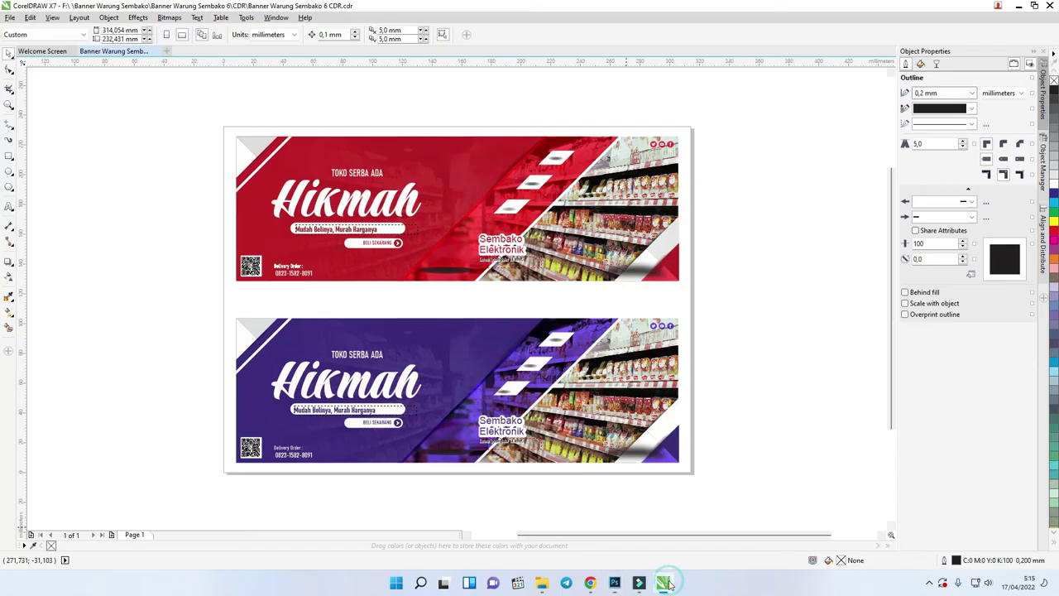
scroll(334, 116, up, 3)
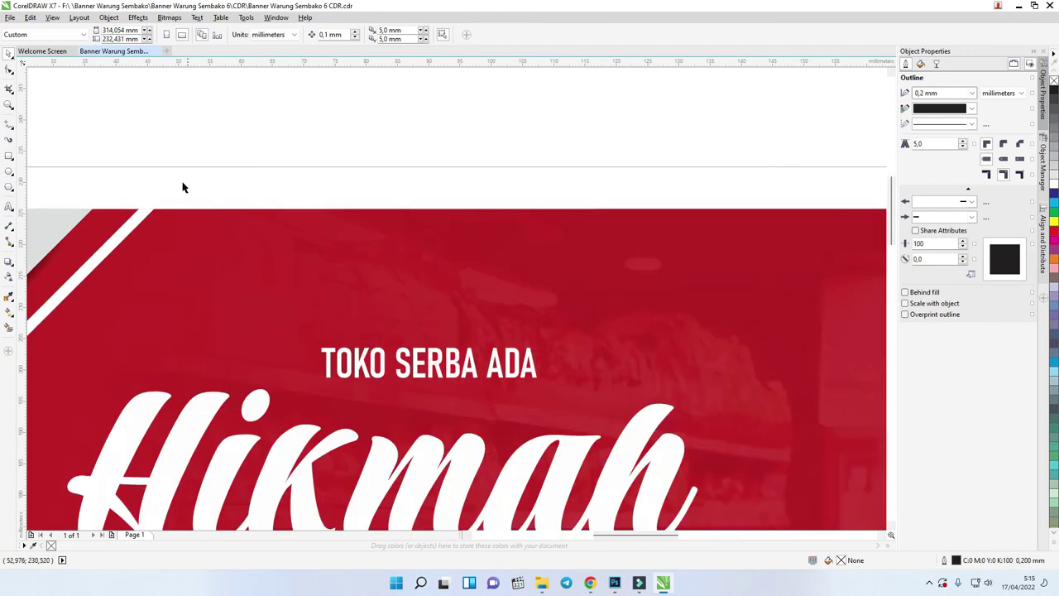
scroll(184, 183, down, 4)
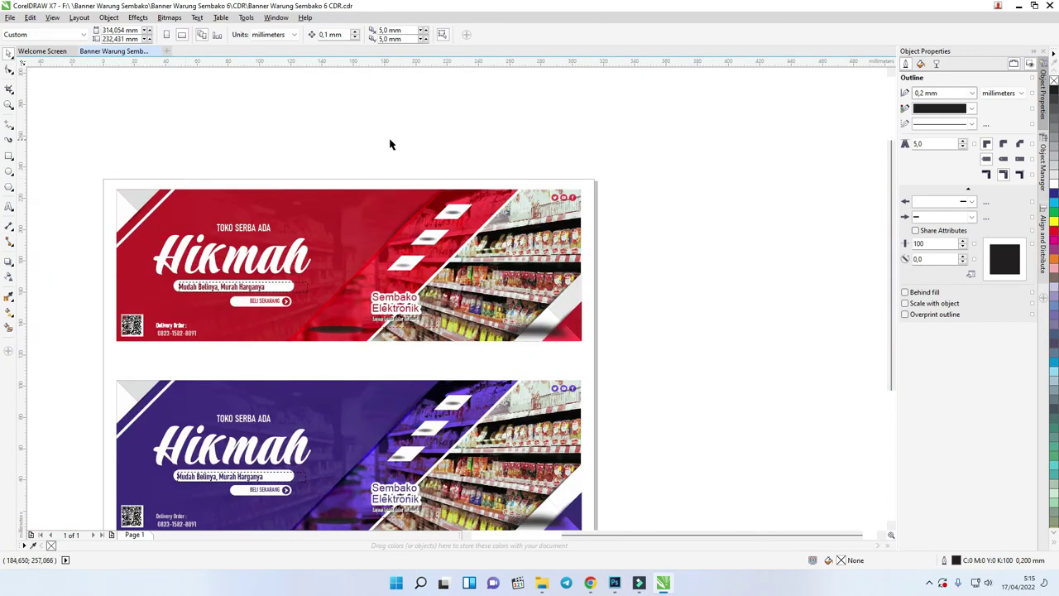
click(273, 265)
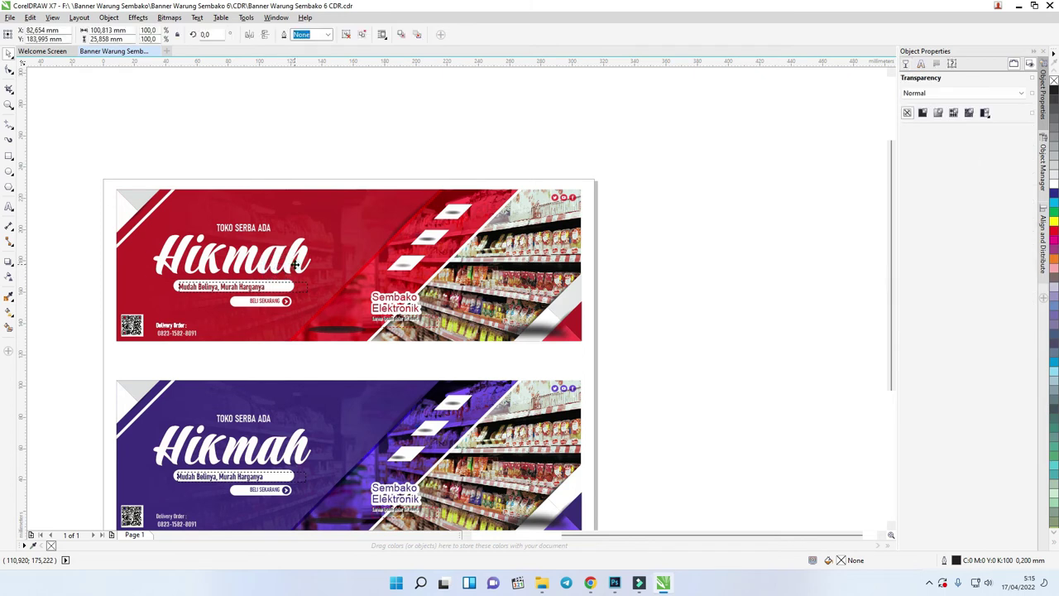
click(295, 265)
right_click(295, 263)
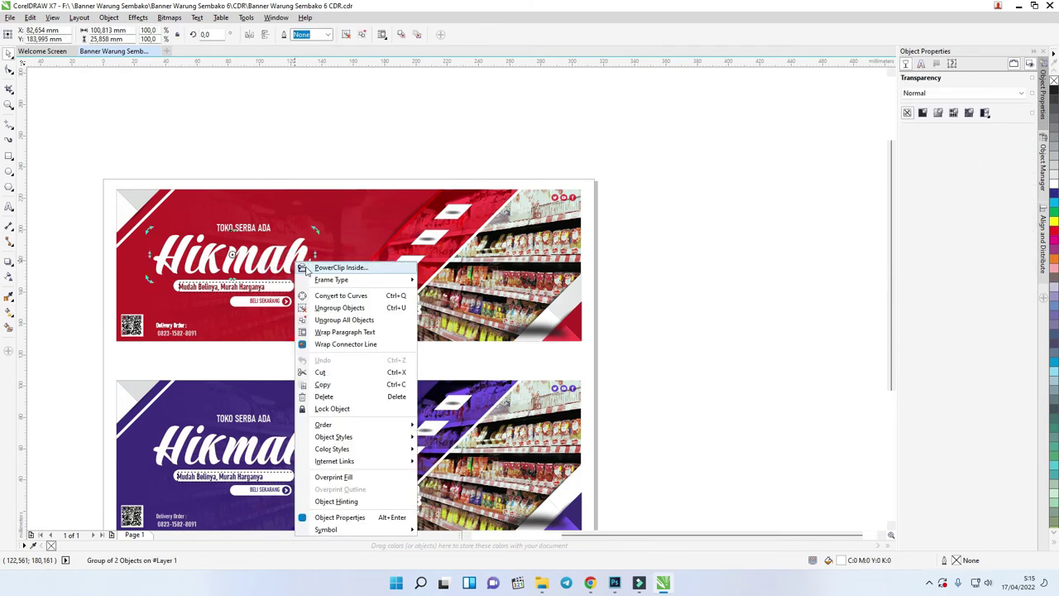
click(345, 321)
Shift the white Hikmah lettering sideways towards the red banner's left edge, apart from its translucent copy
click(314, 157)
drag(305, 260, 13, 54)
click(236, 98)
Move the red gradient overlay shape out of the red banner, up and to the right beyond the page's upper edge
scroll(369, 312, up, 3)
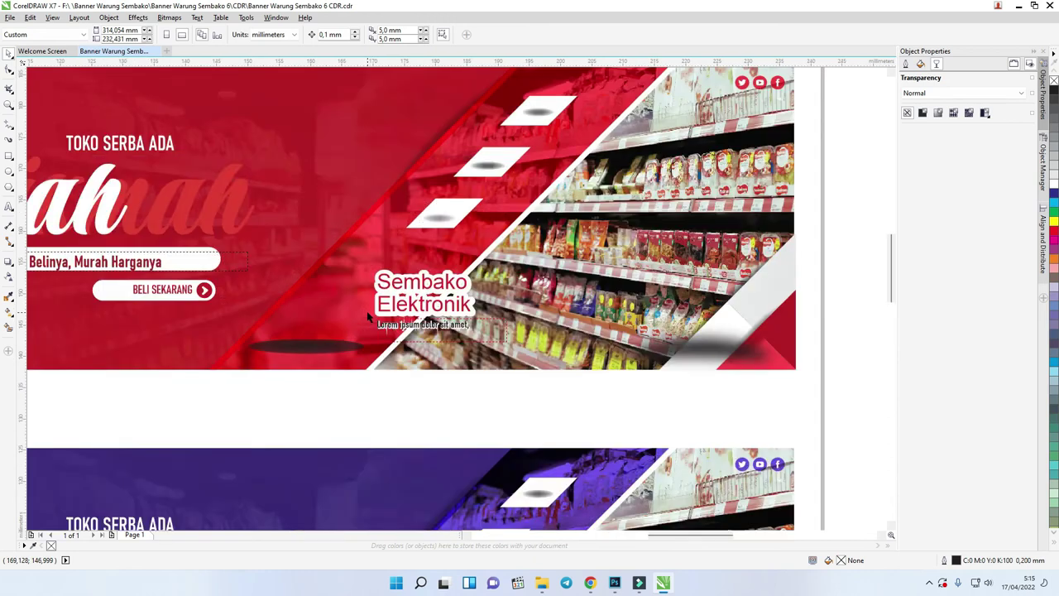
scroll(323, 287, down, 3)
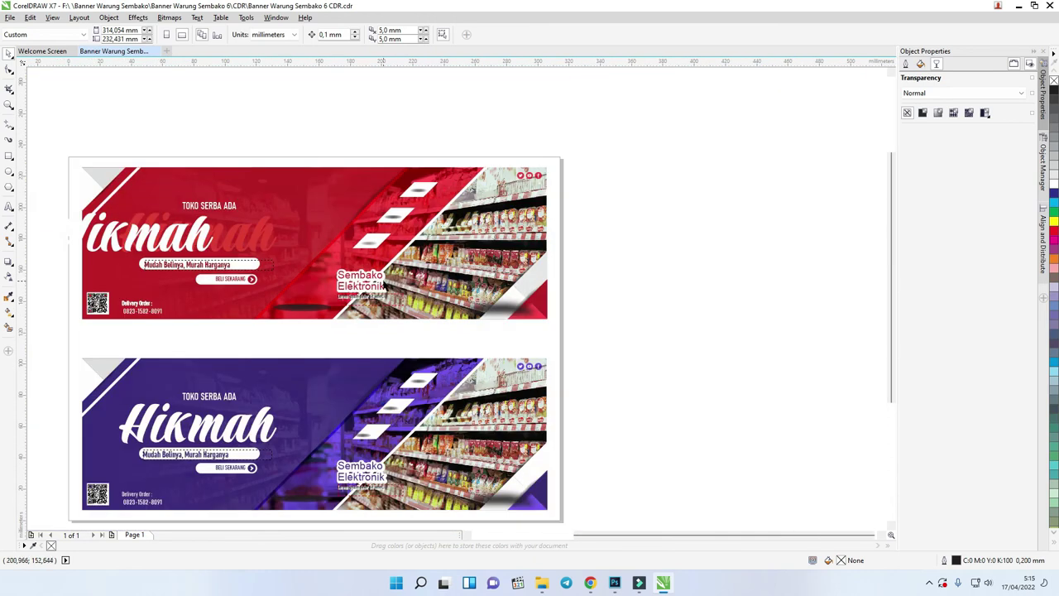
click(375, 285)
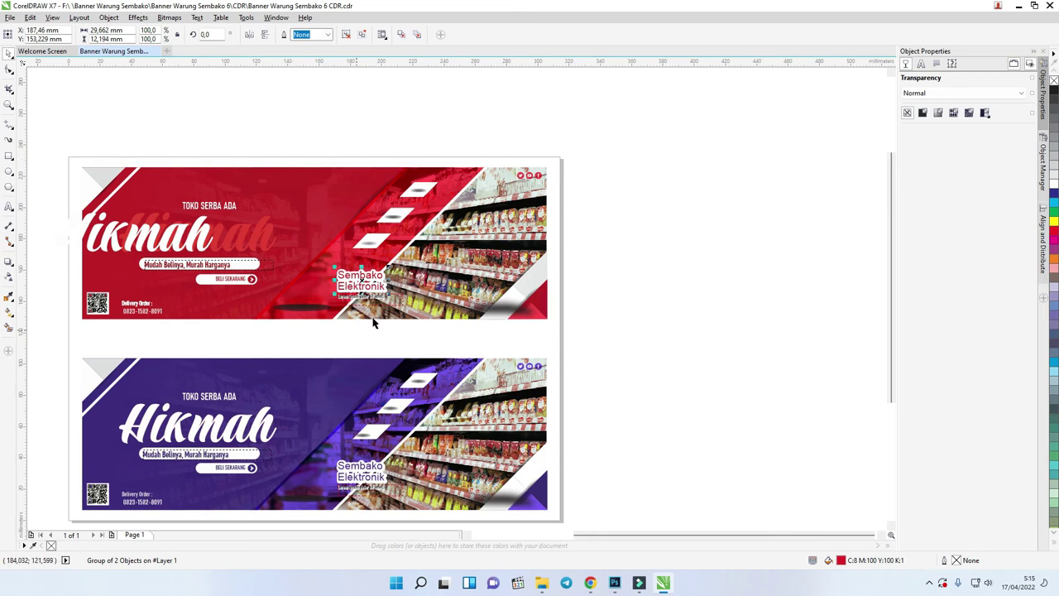
drag(387, 207, 392, 146)
click(284, 182)
drag(284, 182, 506, 110)
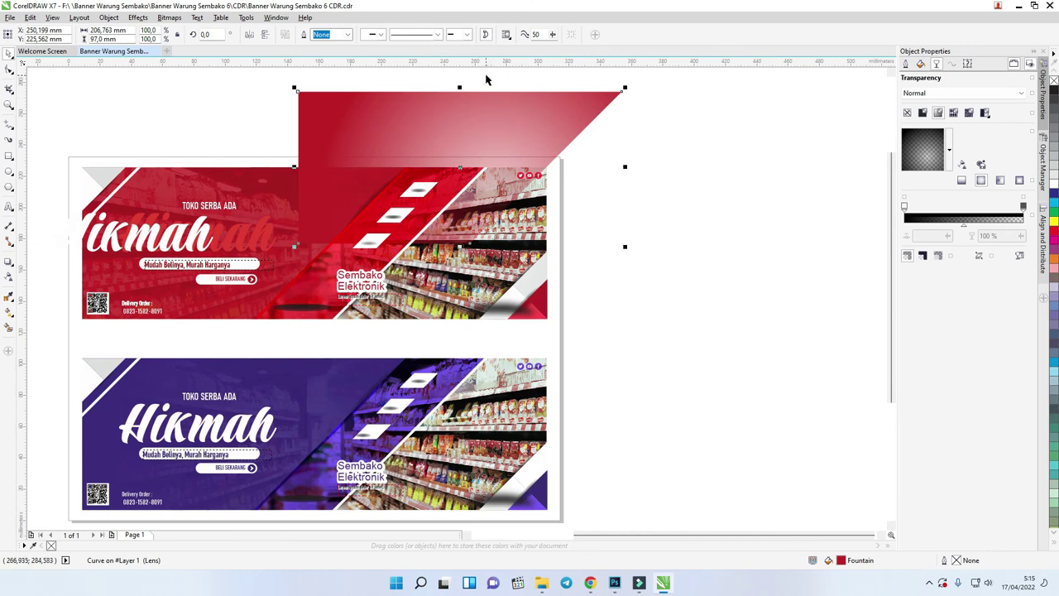
Redraw the radial fill across the red overlay shape and recolour its outer end dark grey
click(10, 313)
drag(390, 155, 667, 219)
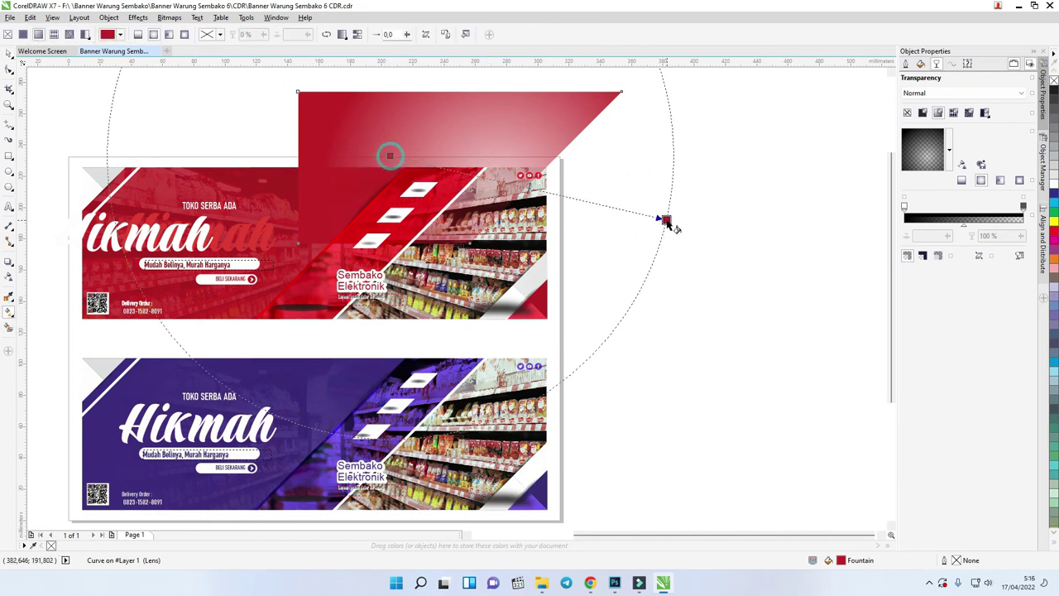
drag(512, 138, 238, 245)
click(1053, 136)
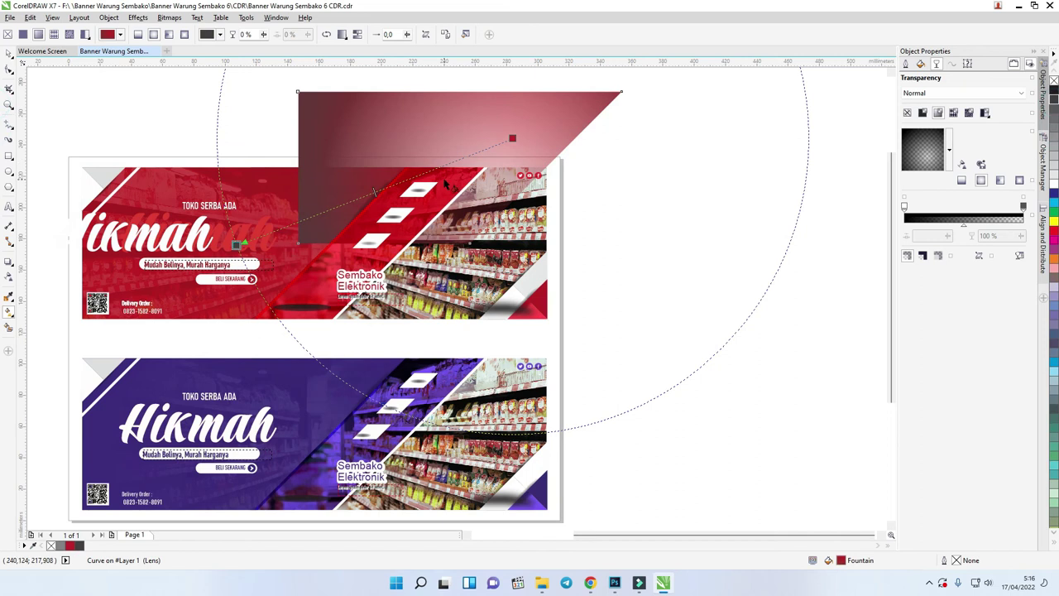
click(10, 56)
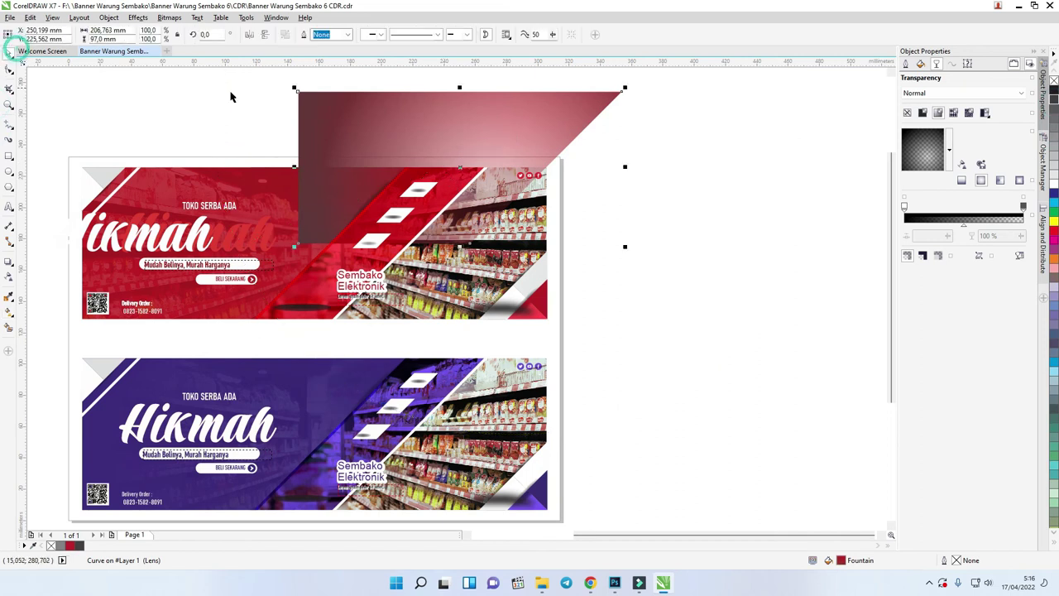
right_click(414, 110)
click(830, 189)
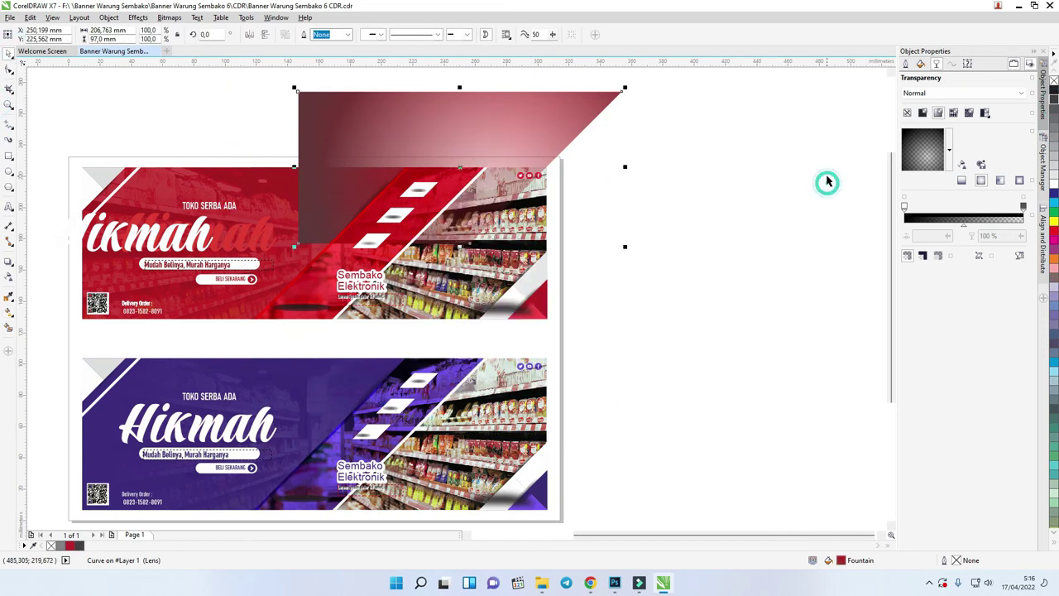
Undo the recolouring and the move of the red overlay shape, leaving nothing selected
key(ctrl+z)
key(ctrl+z)
key(ctrl+z)
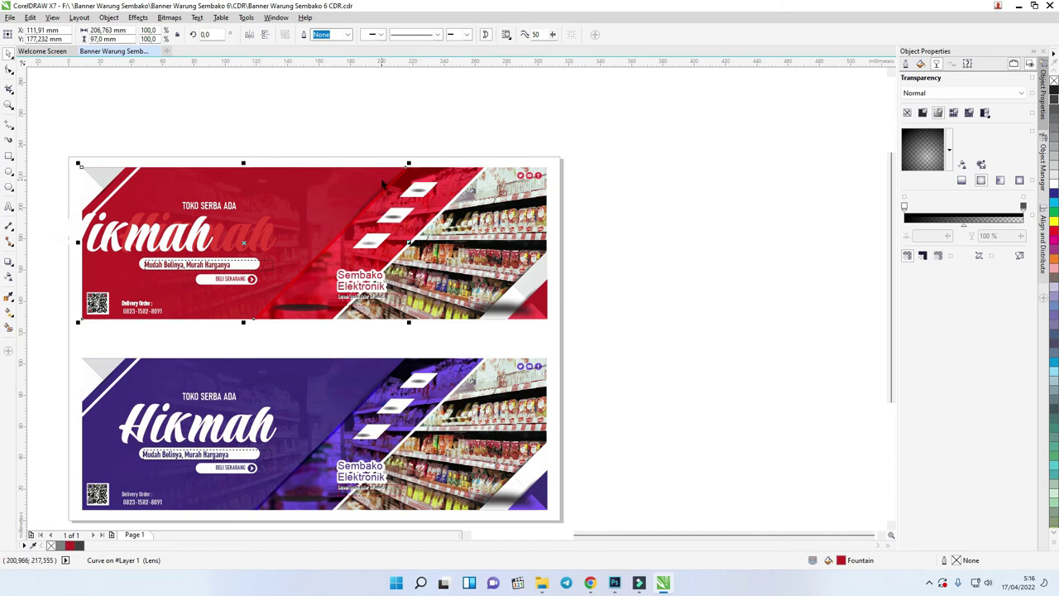
click(402, 117)
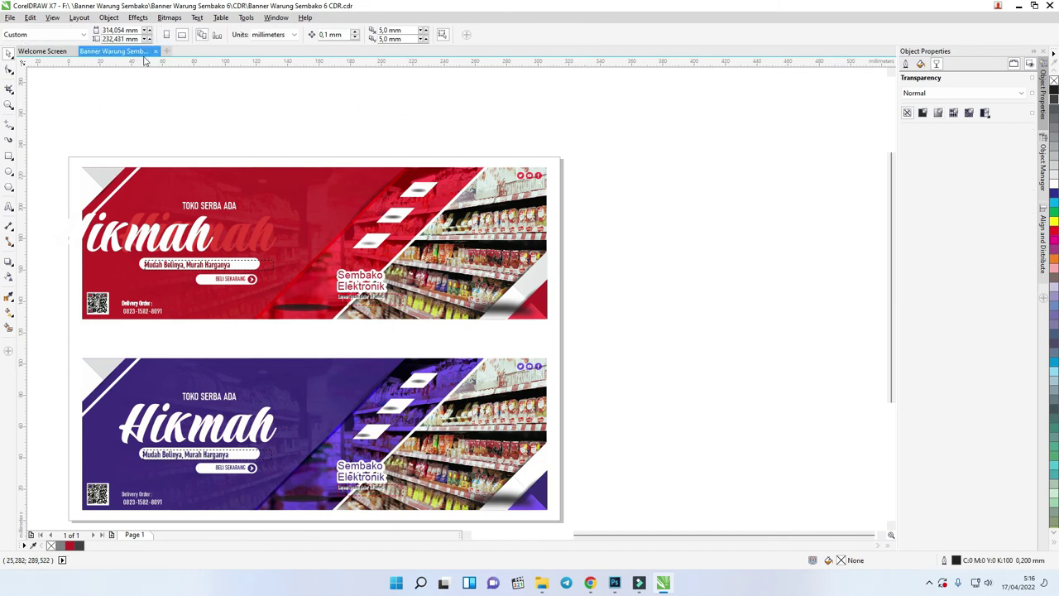
Set the document units to meters and the page size to 3 m wide by 1 m high
click(273, 35)
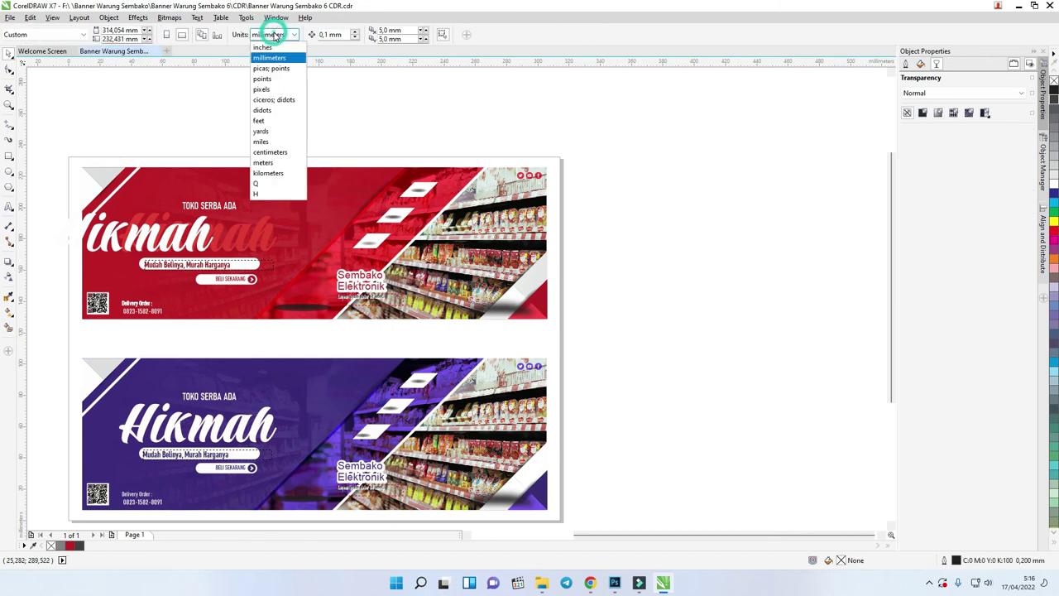
click(281, 166)
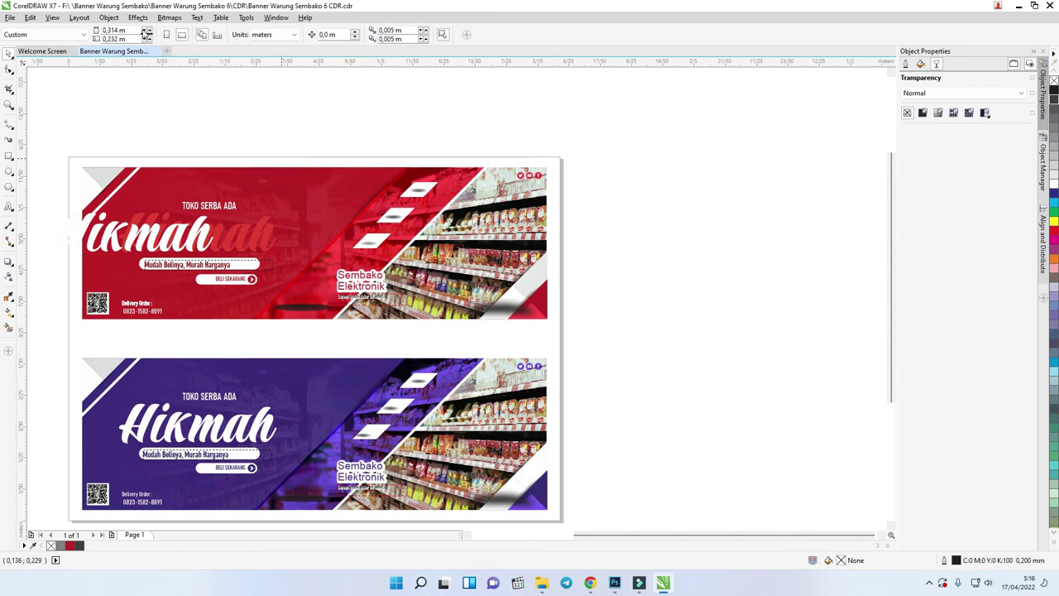
text(3)
key(Tab)
text(1)
key(Return)
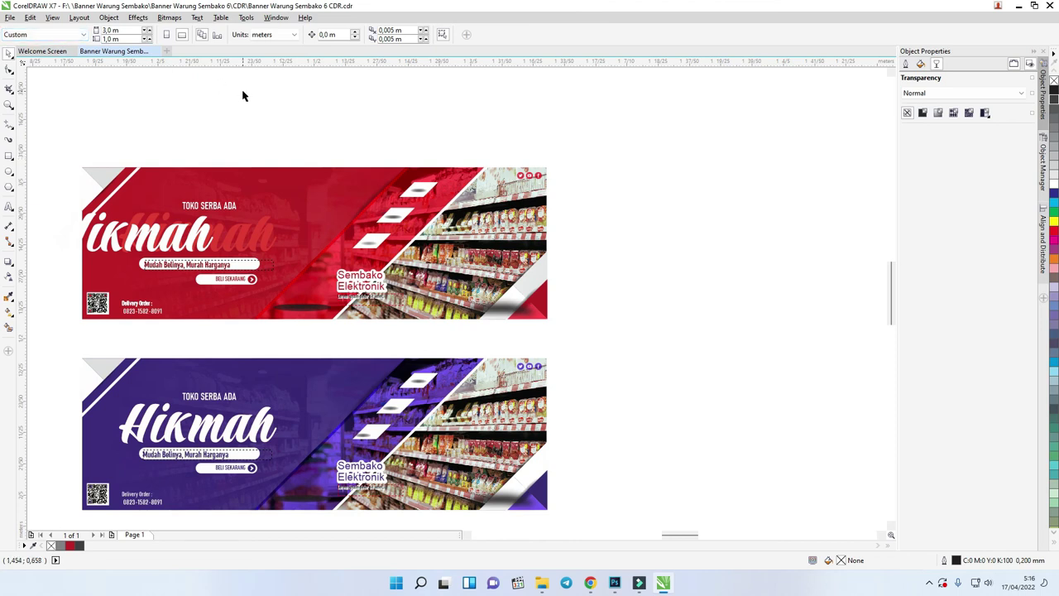
Move the whole red banner off the page into the empty area above it
scroll(332, 274, down, 5)
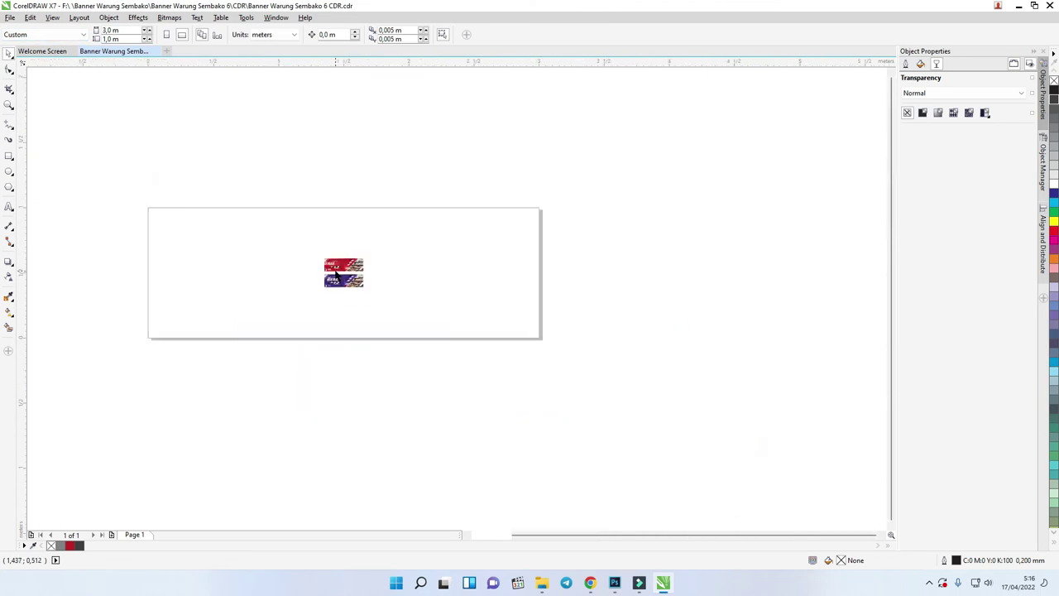
scroll(311, 226, up, 2)
scroll(388, 322, down, 1)
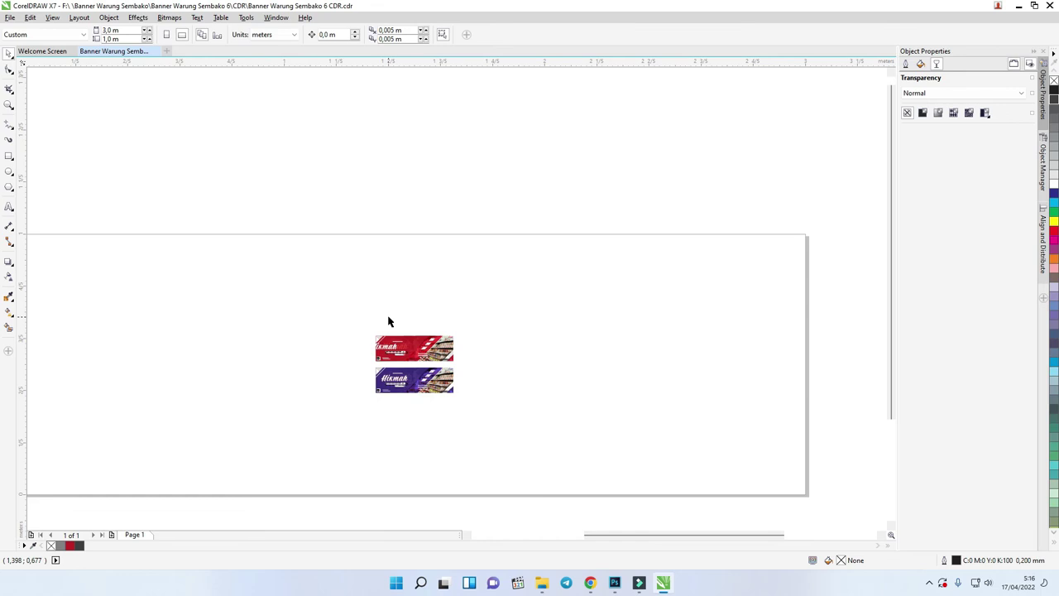
drag(469, 366, 392, 142)
Group all objects of the purple banner and scale the group up to about 3.04 m by 1.09 m
drag(320, 319, 505, 422)
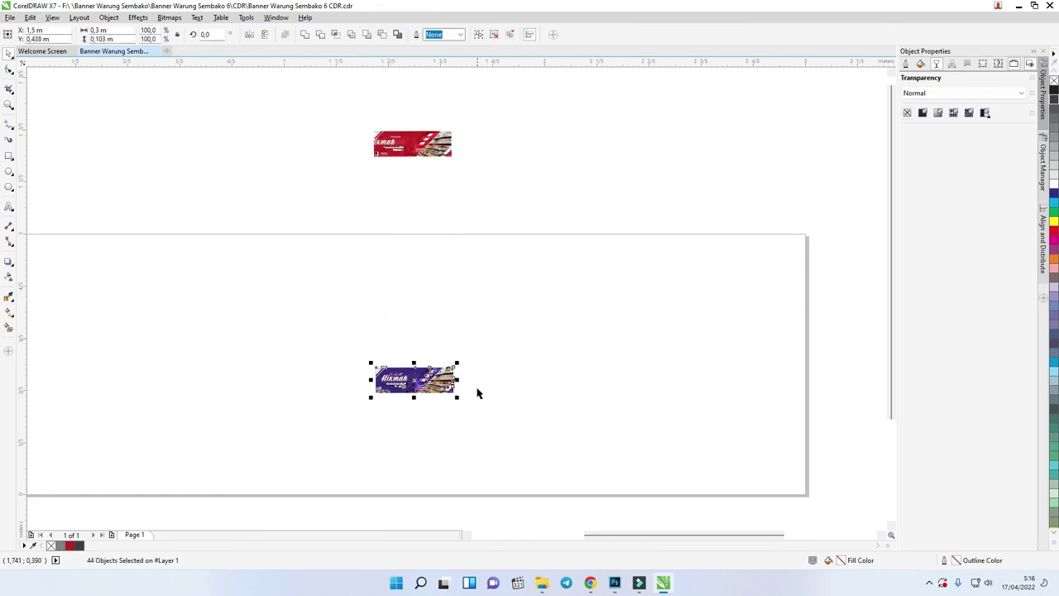
key(ctrl+g)
drag(454, 363, 677, 269)
click(665, 213)
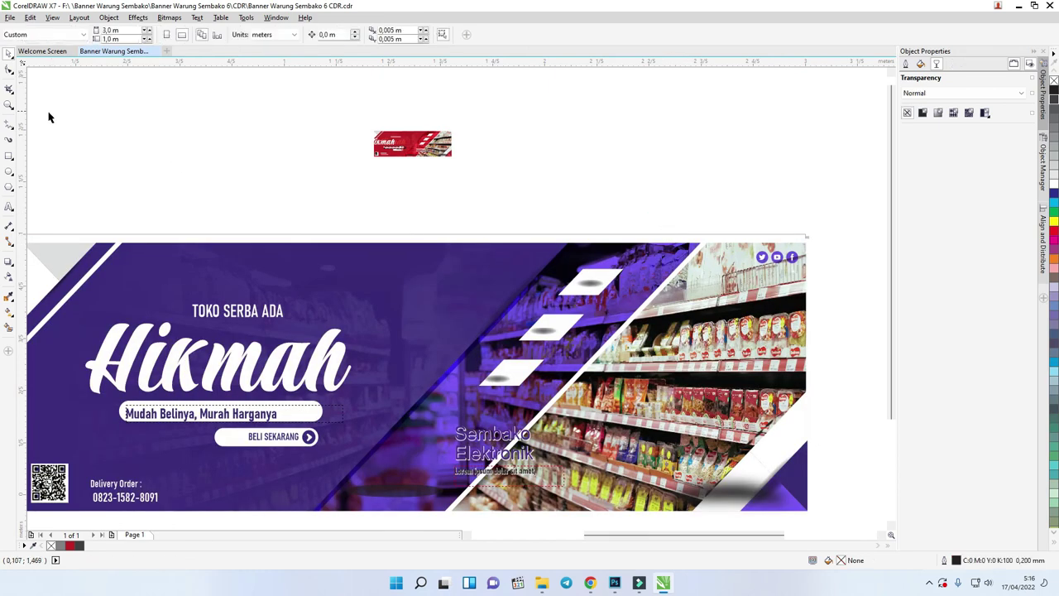
Move the enlarged purple banner group up so that it covers the page
scroll(361, 304, down, 2)
click(370, 313)
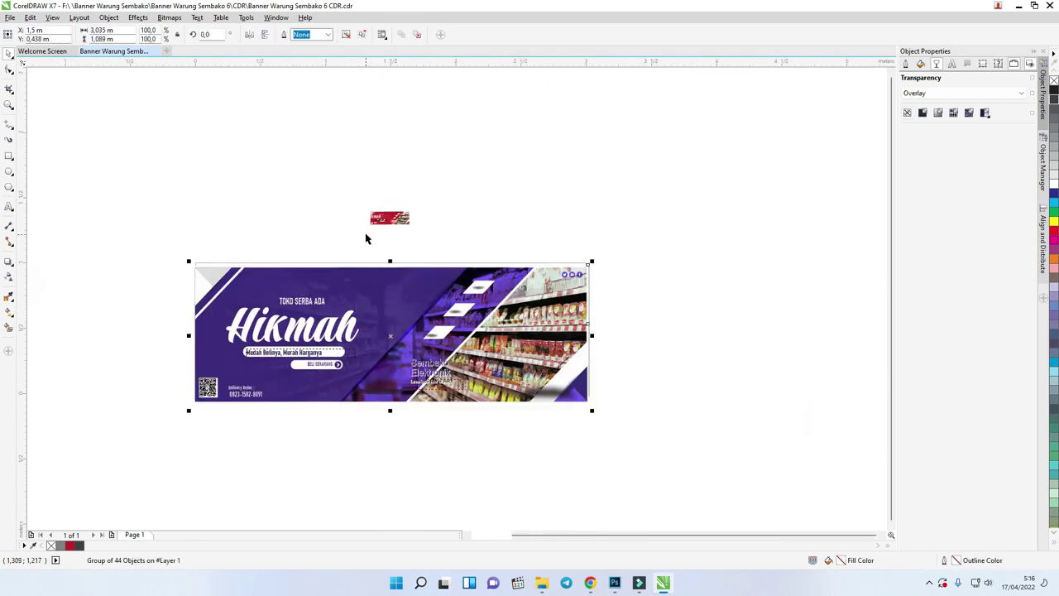
click(586, 208)
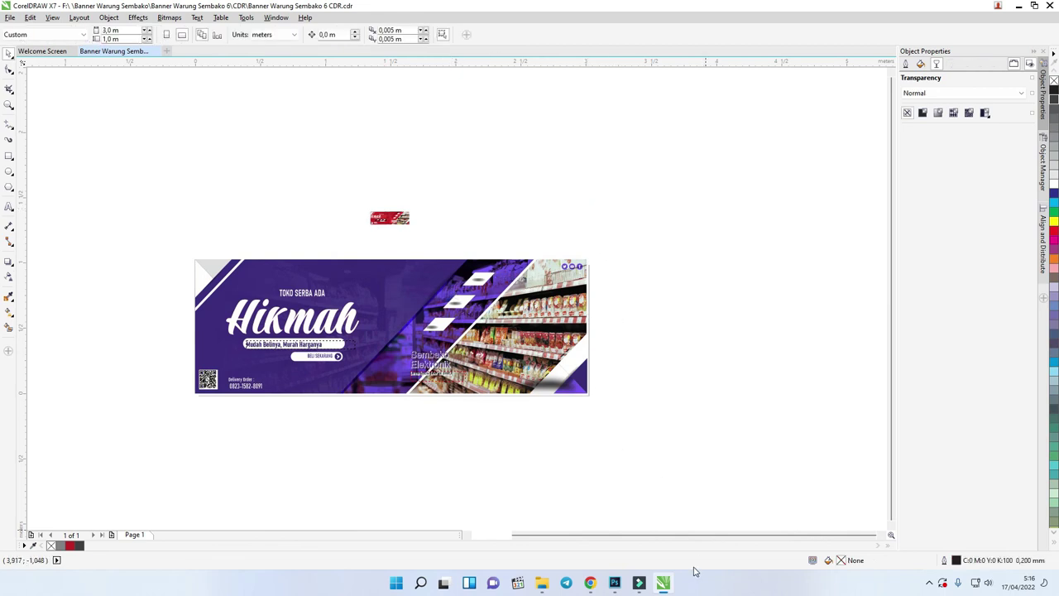
Switch back to Photoshop and examine the sharpness of the title text on the enlarged red banner
click(619, 584)
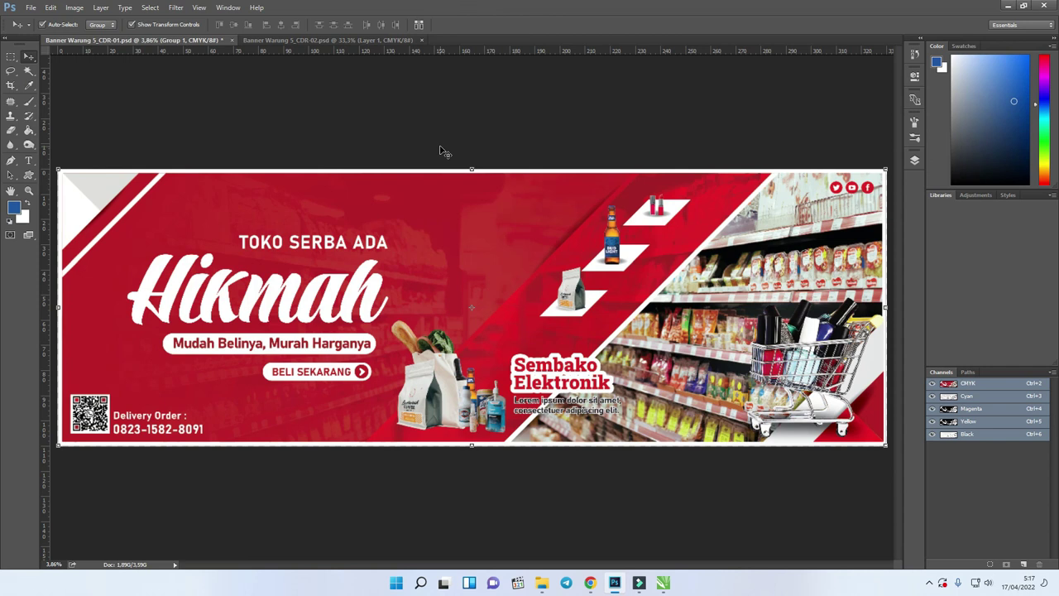
scroll(371, 251, up, 5)
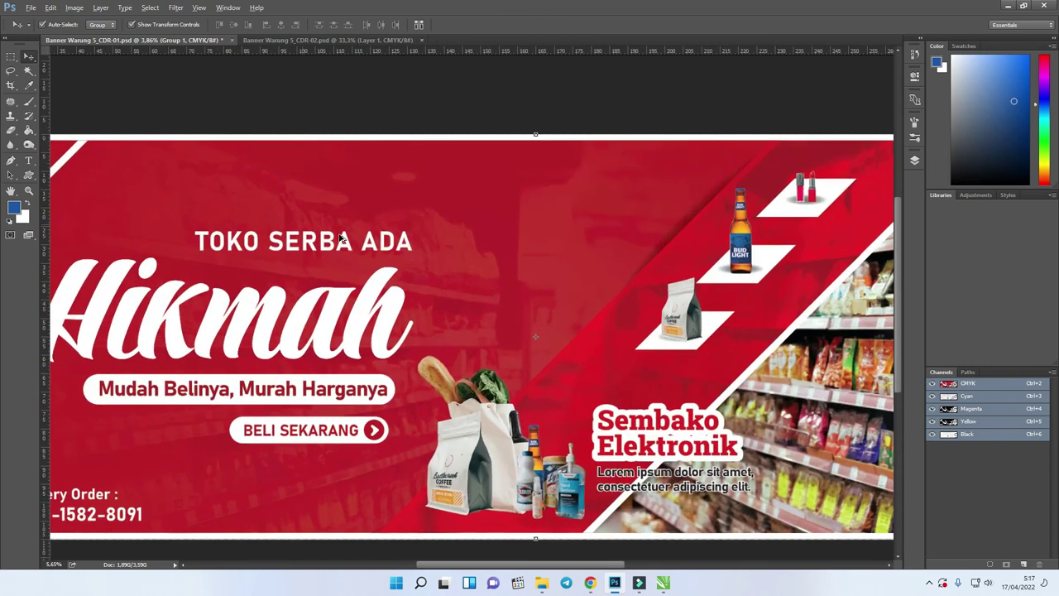
scroll(339, 237, up, 4)
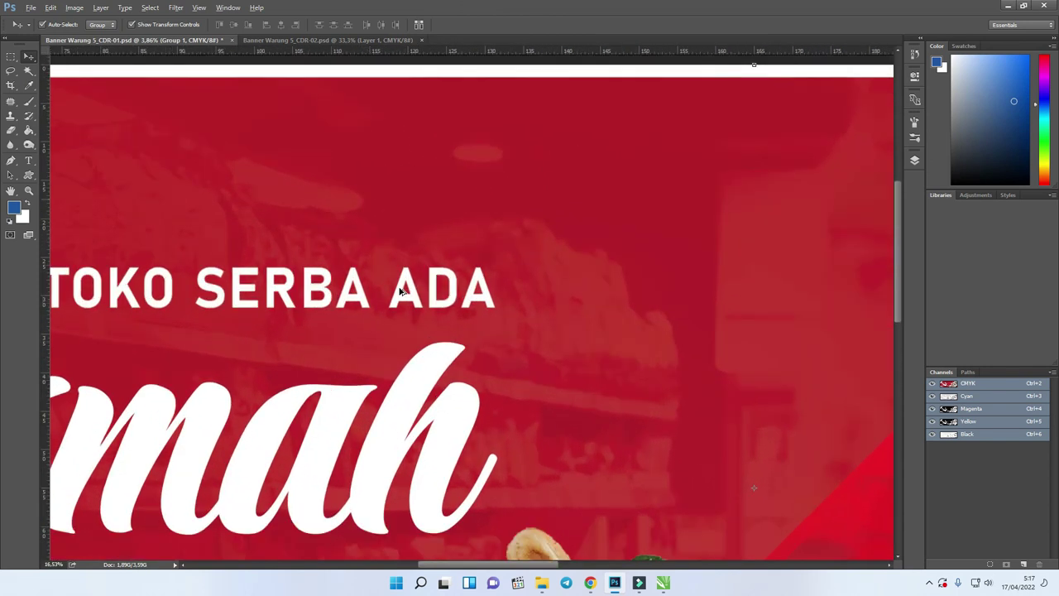
scroll(563, 217, up, 2)
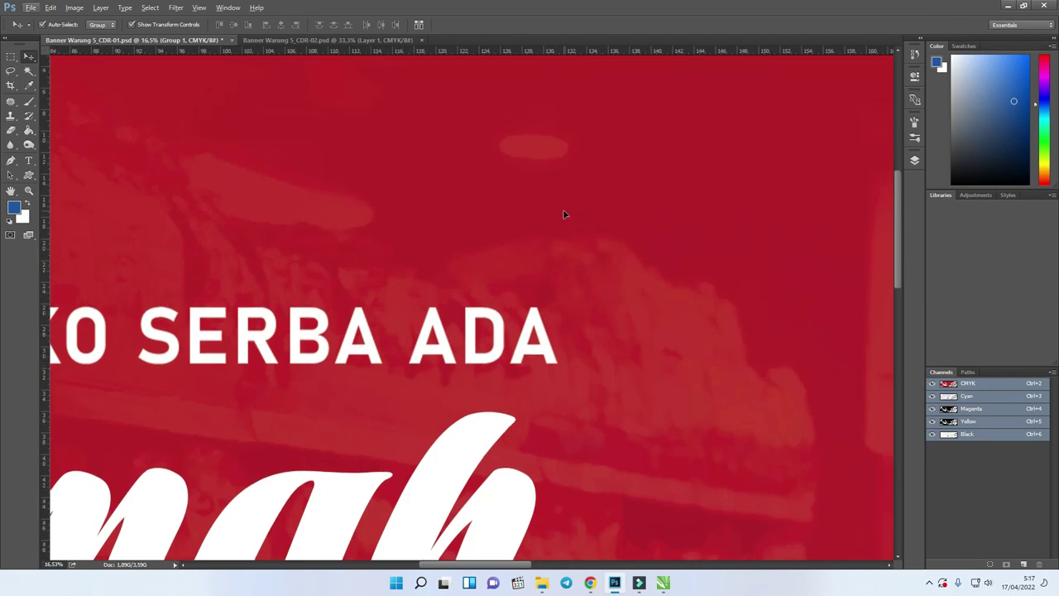
scroll(533, 237, down, 3)
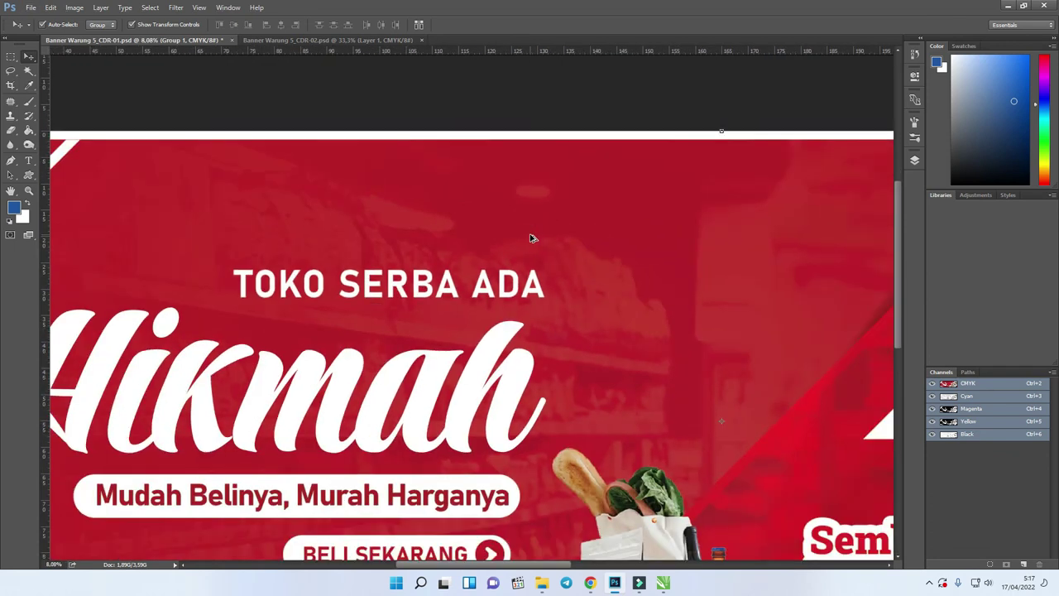
scroll(532, 238, down, 3)
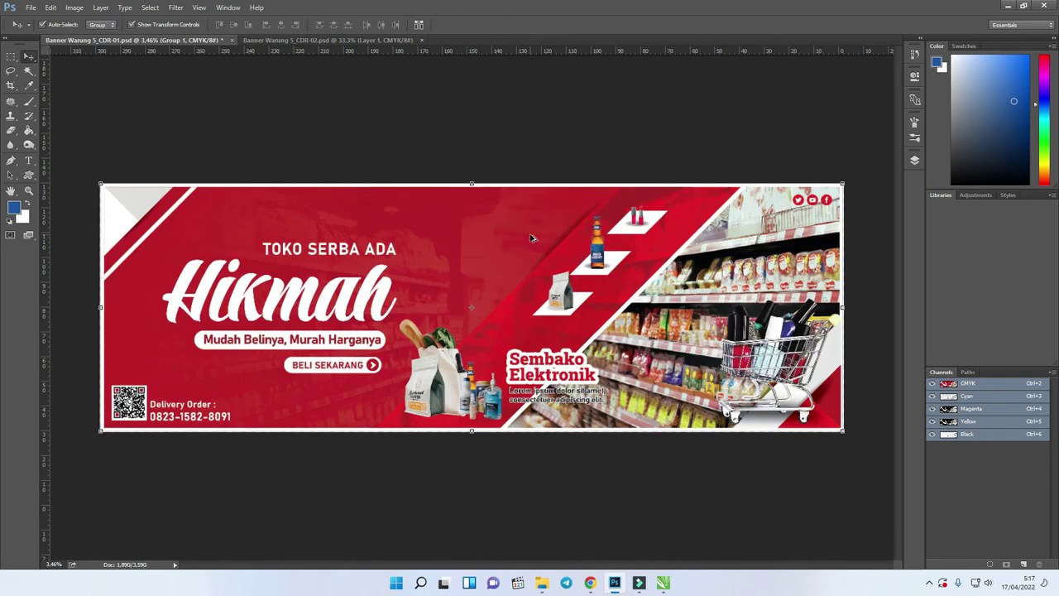
click(565, 137)
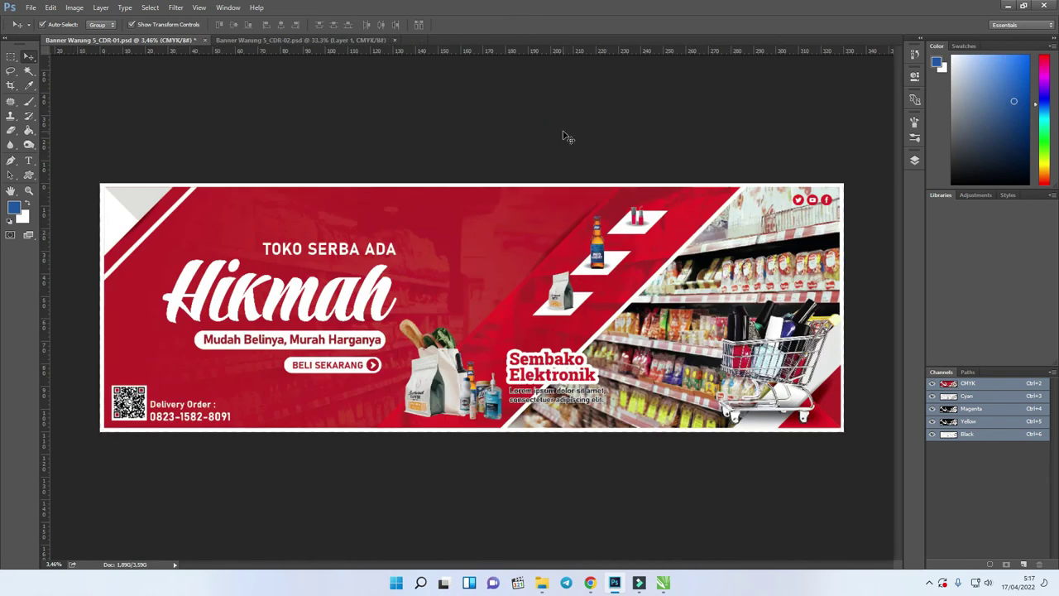